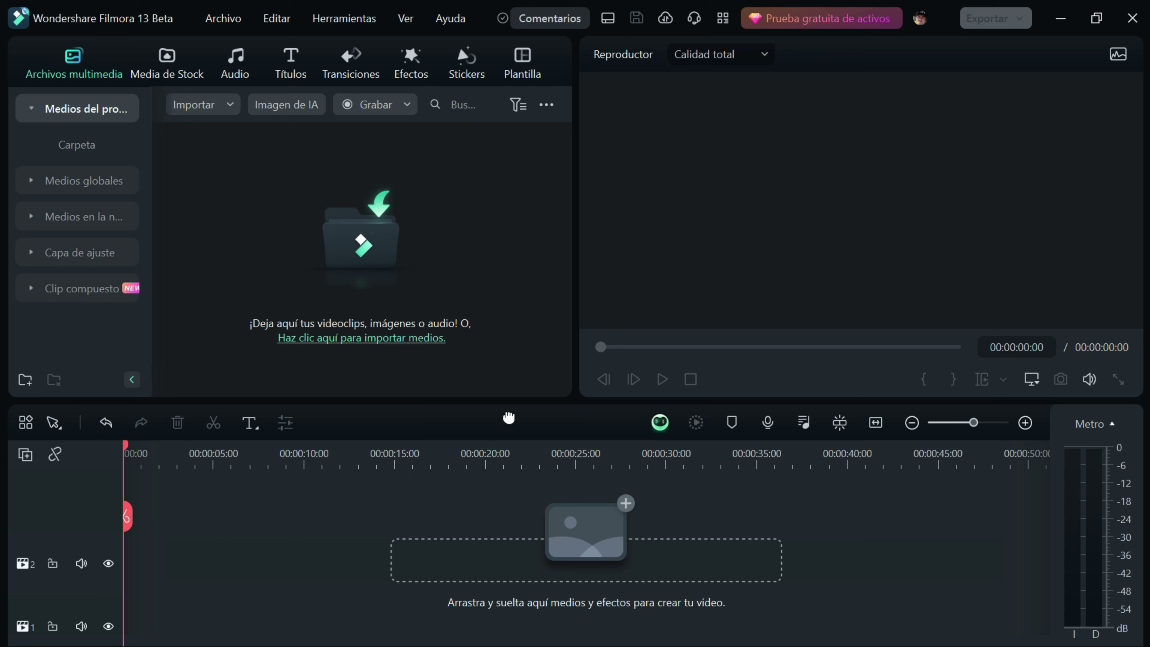
Place the lake pier stock background on the timeline and the blue squares background on the track above, starting at 00:00:01:00.
left_click(167, 64)
left_click_drag(378, 204, 221, 567)
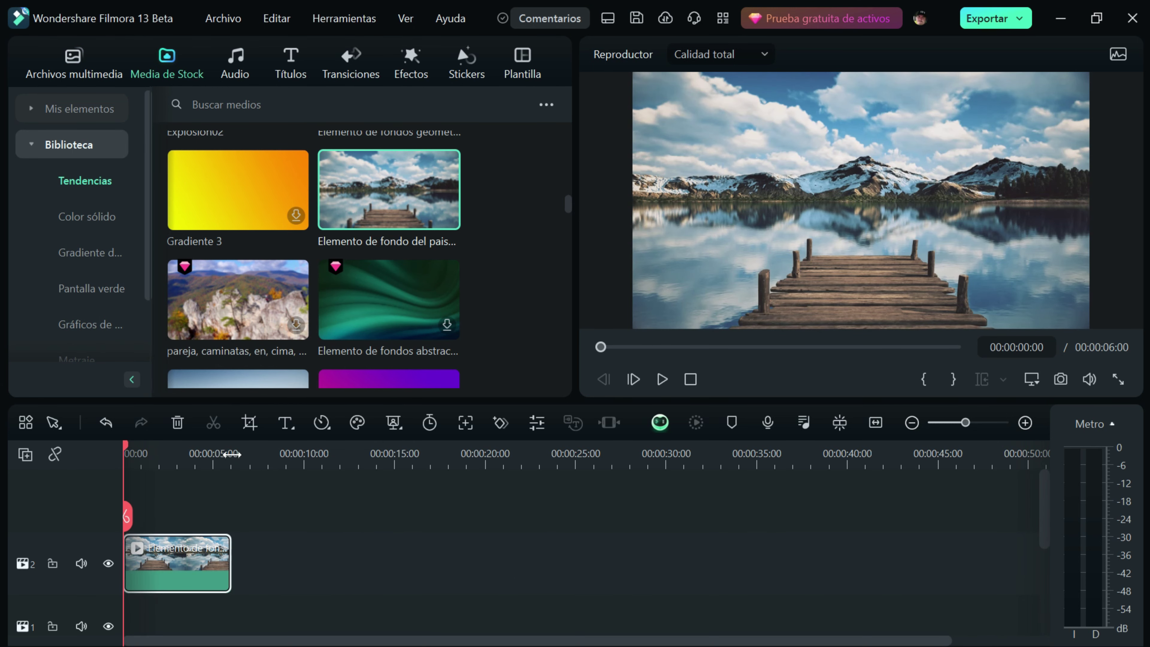
left_click_drag(570, 206, 571, 180)
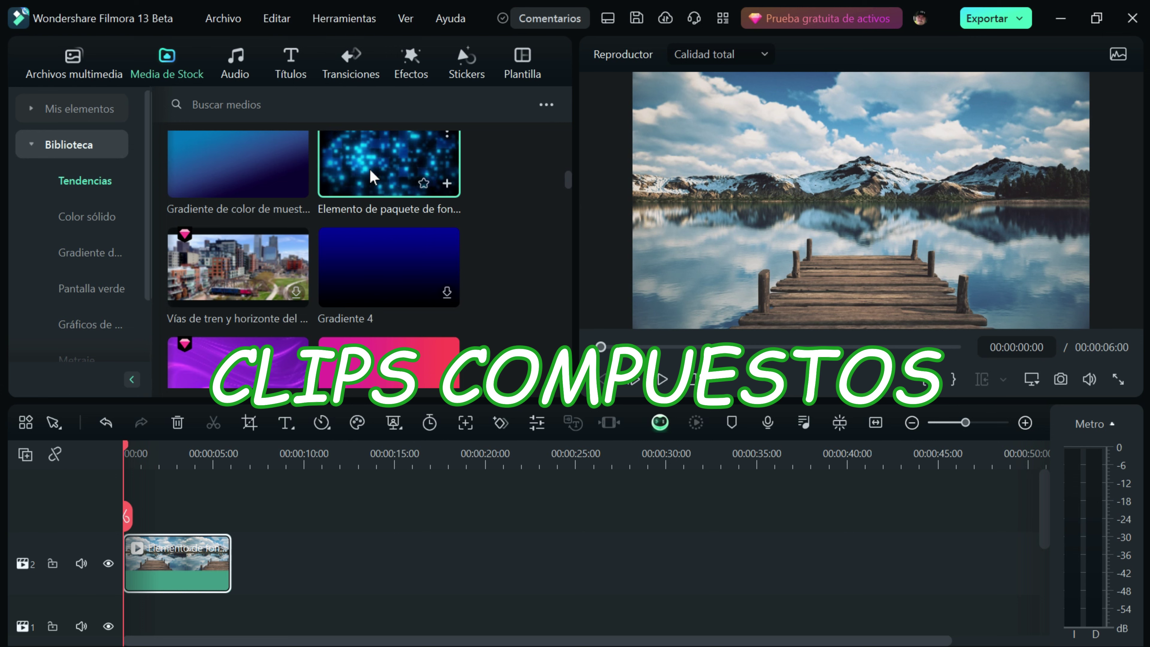
double_click(382, 196)
left_click_drag(382, 194, 206, 537)
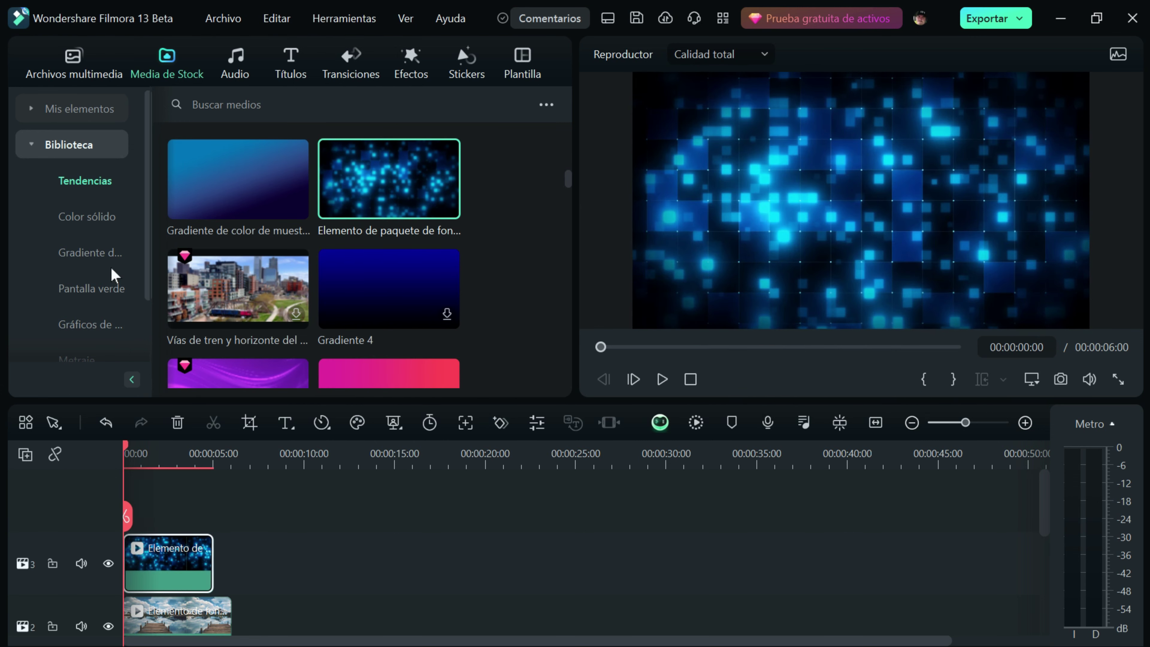
left_click(33, 149)
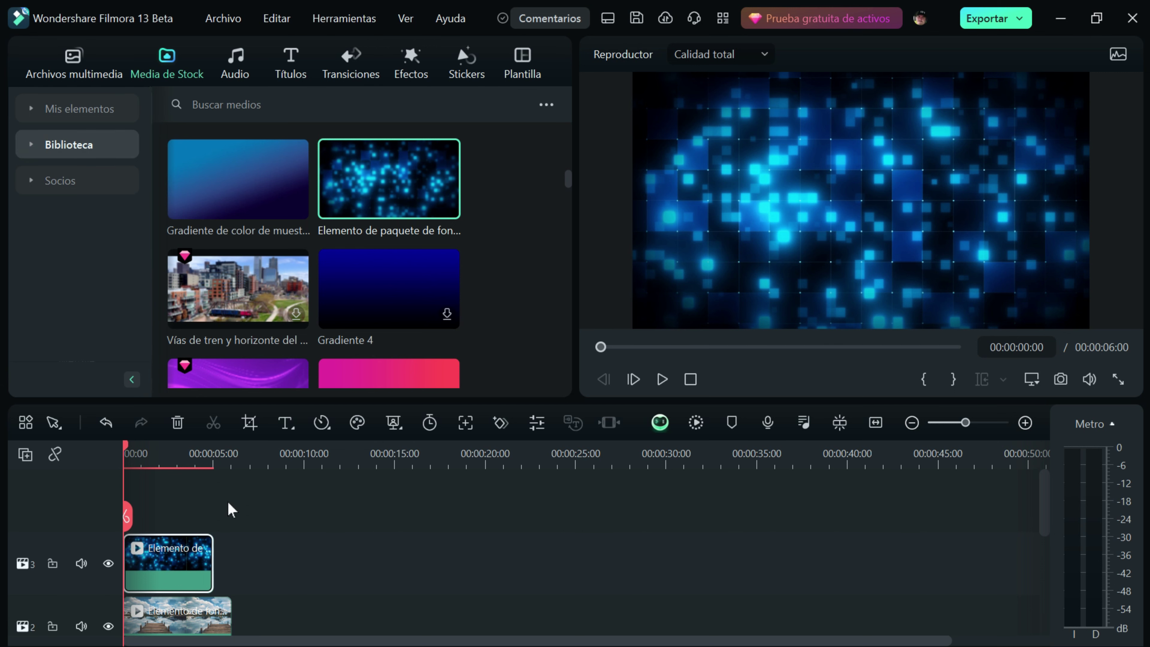
left_click_drag(184, 566, 198, 564)
Apply a heart-shaped mask to the blue squares clip and enlarge the heart slightly in the preview.
double_click(198, 564)
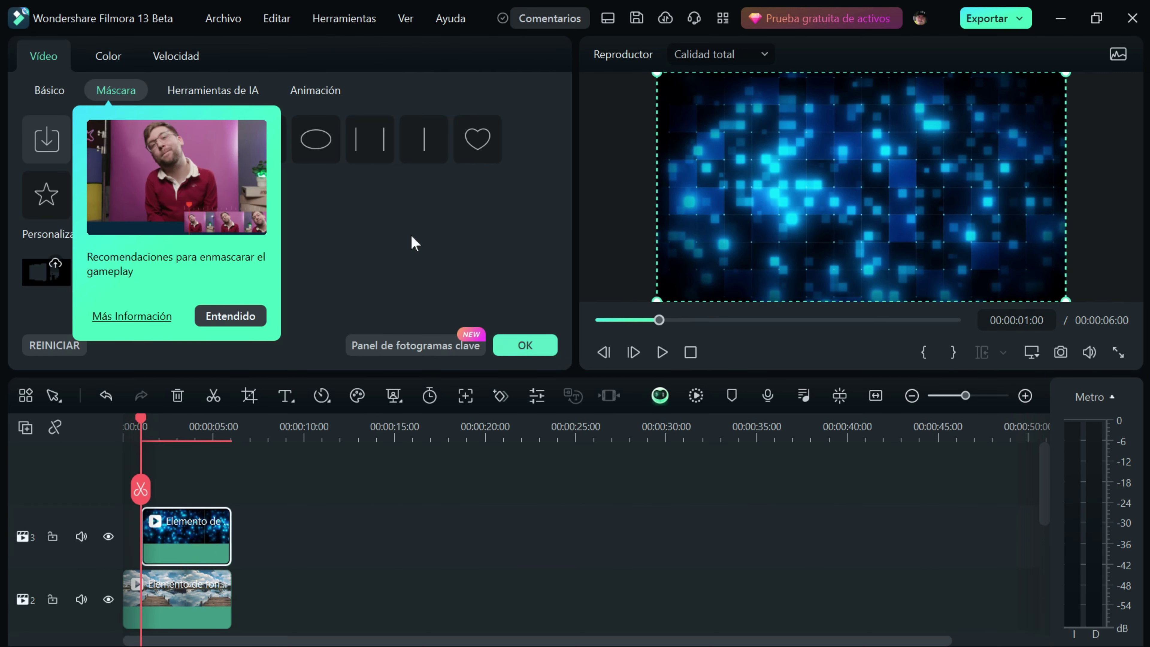
left_click(227, 316)
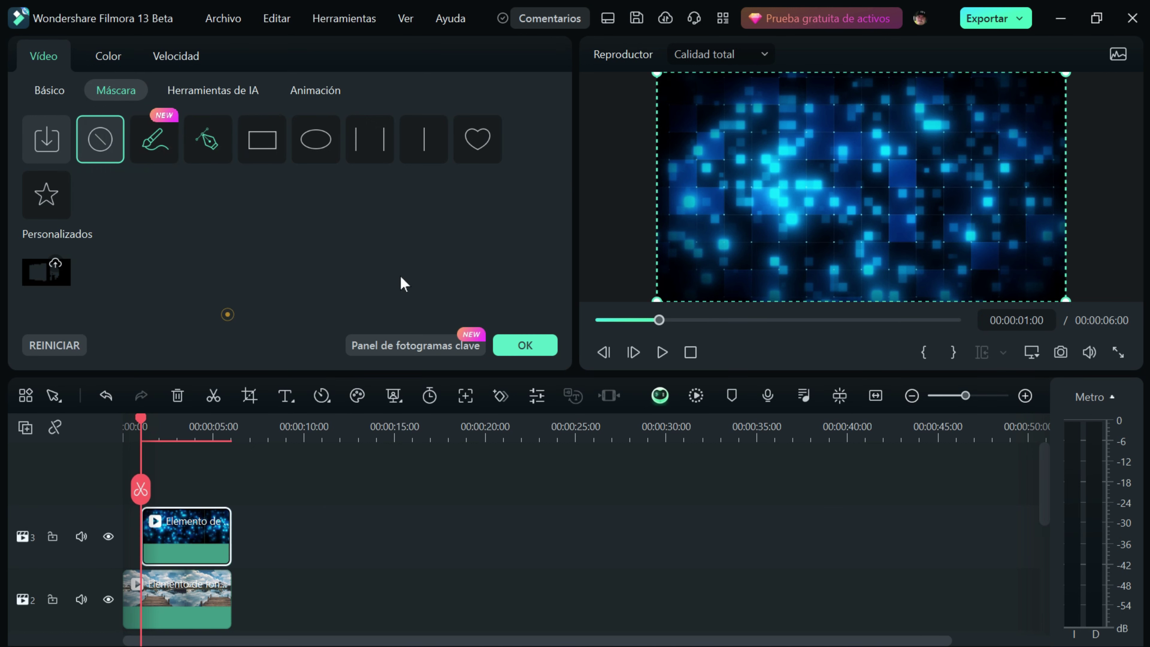
left_click(483, 147)
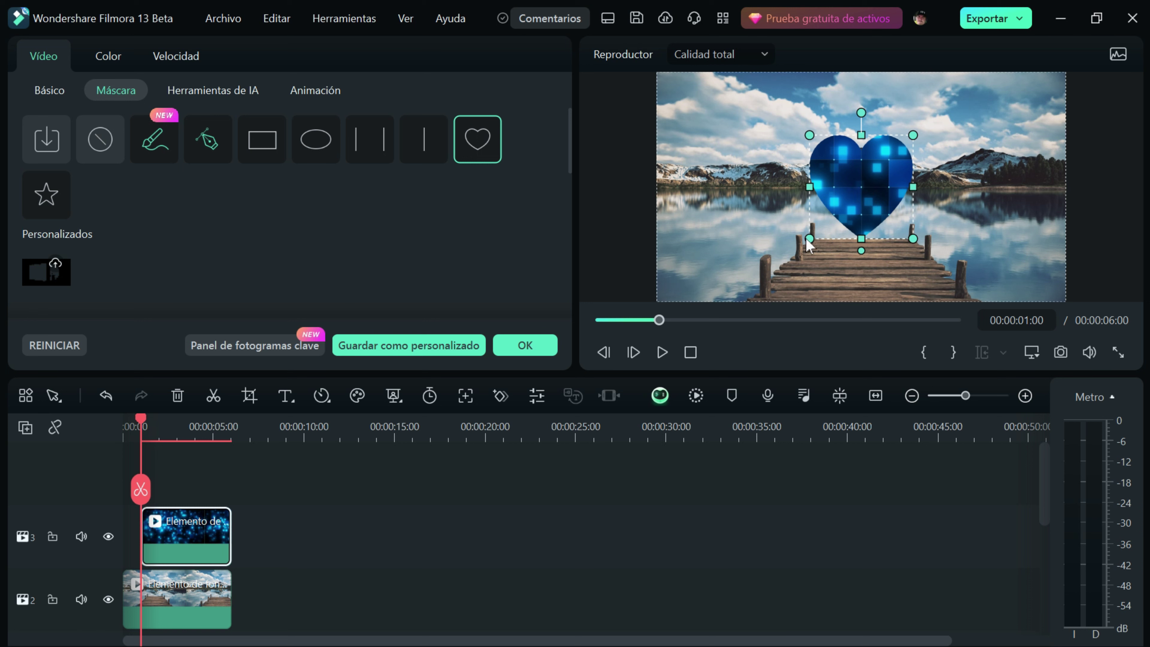
mouse_move(809, 239)
left_mouse_down()
mouse_move(793, 257)
mouse_move(809, 241)
left_mouse_up()
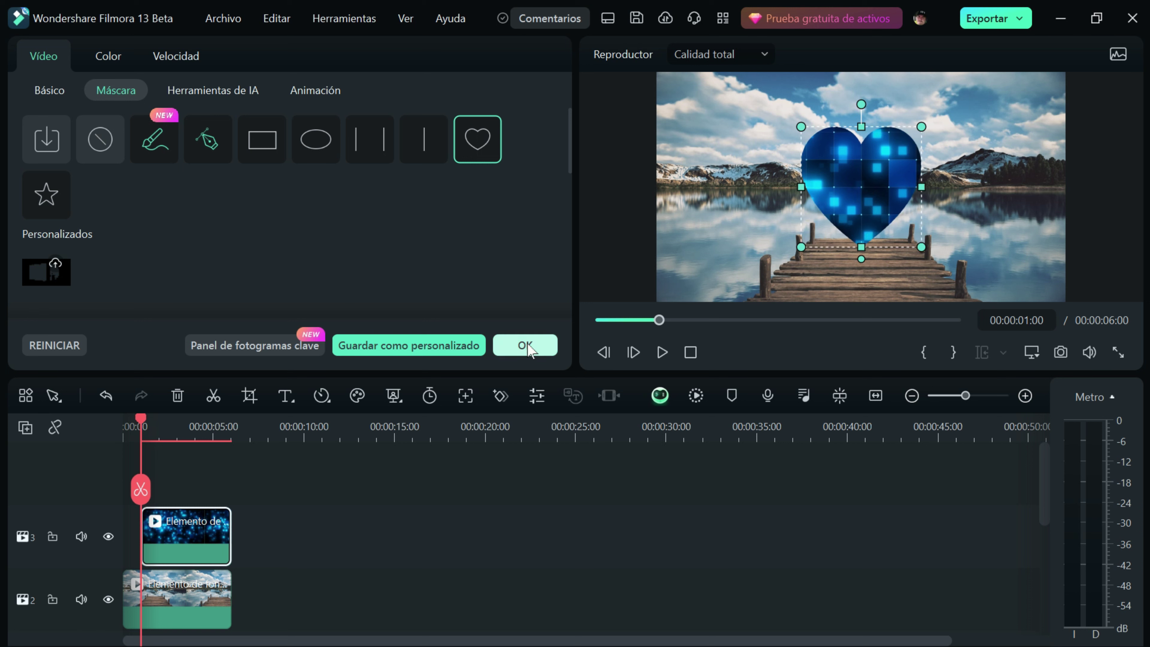
left_click(528, 347)
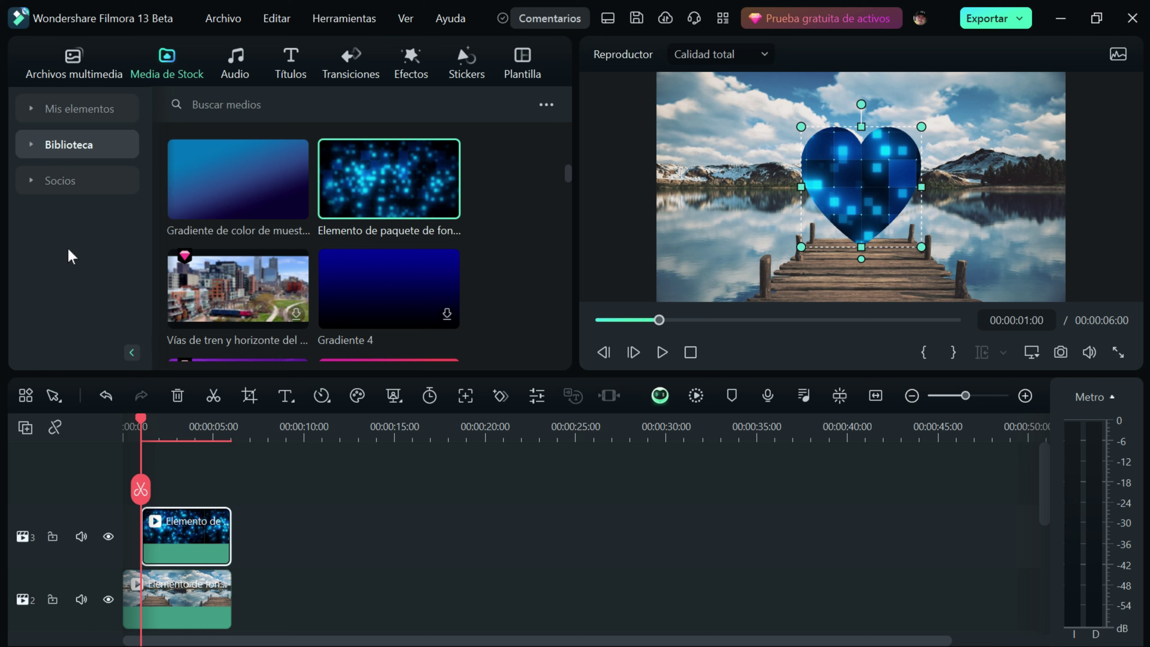
Show the custom compound clips folder in the media library.
left_click(70, 60)
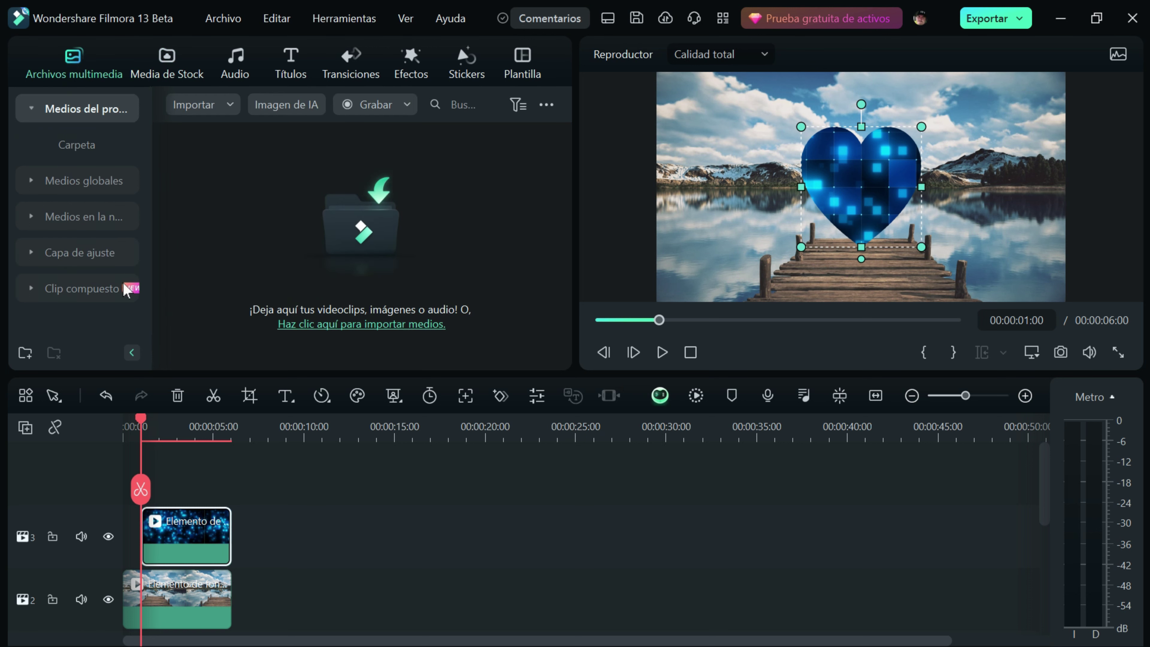
left_click(33, 290)
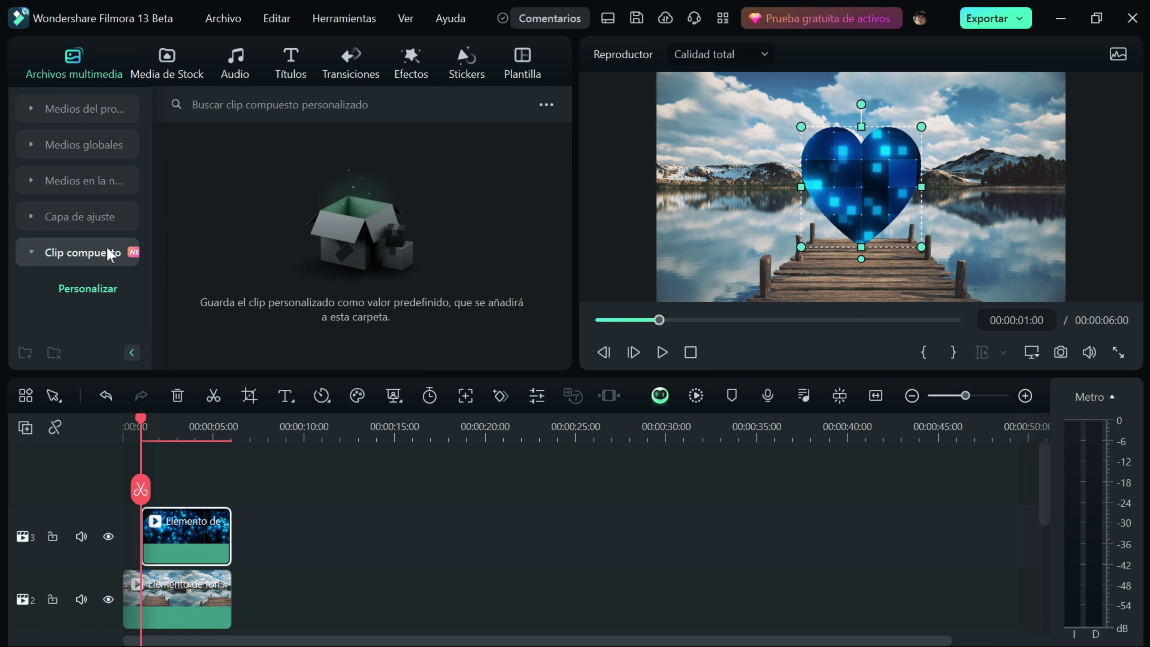
left_click(98, 291)
Combine both timeline clips into a compound clip named "varios".
left_click_drag(264, 483, 162, 617)
right_click(186, 555)
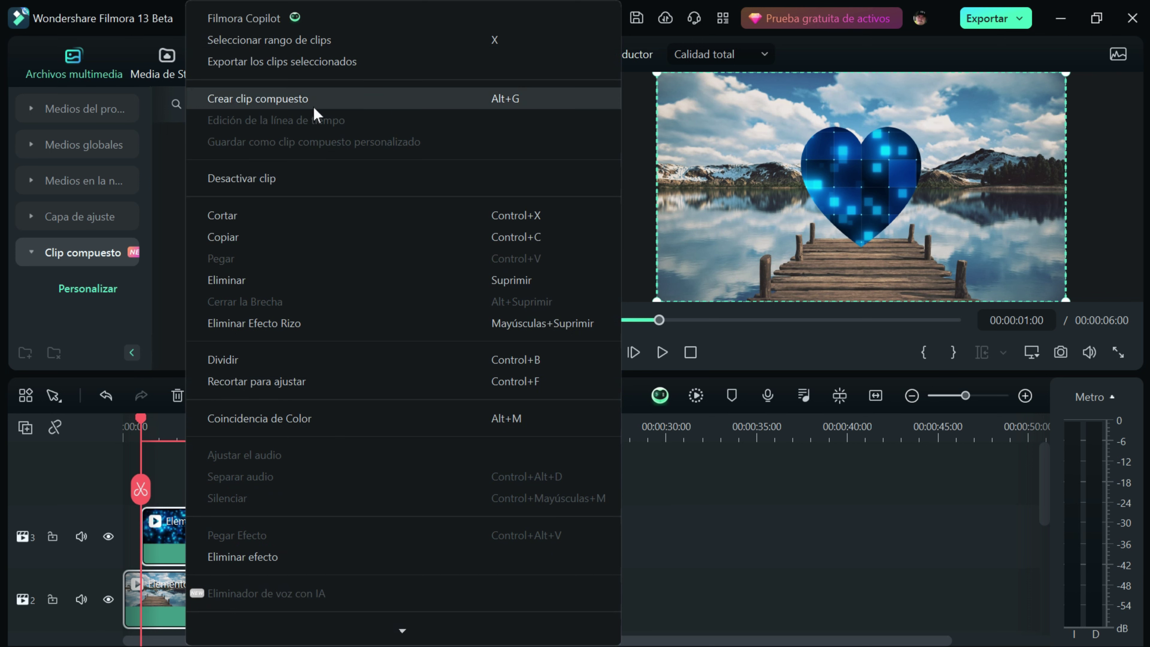
left_click(269, 101)
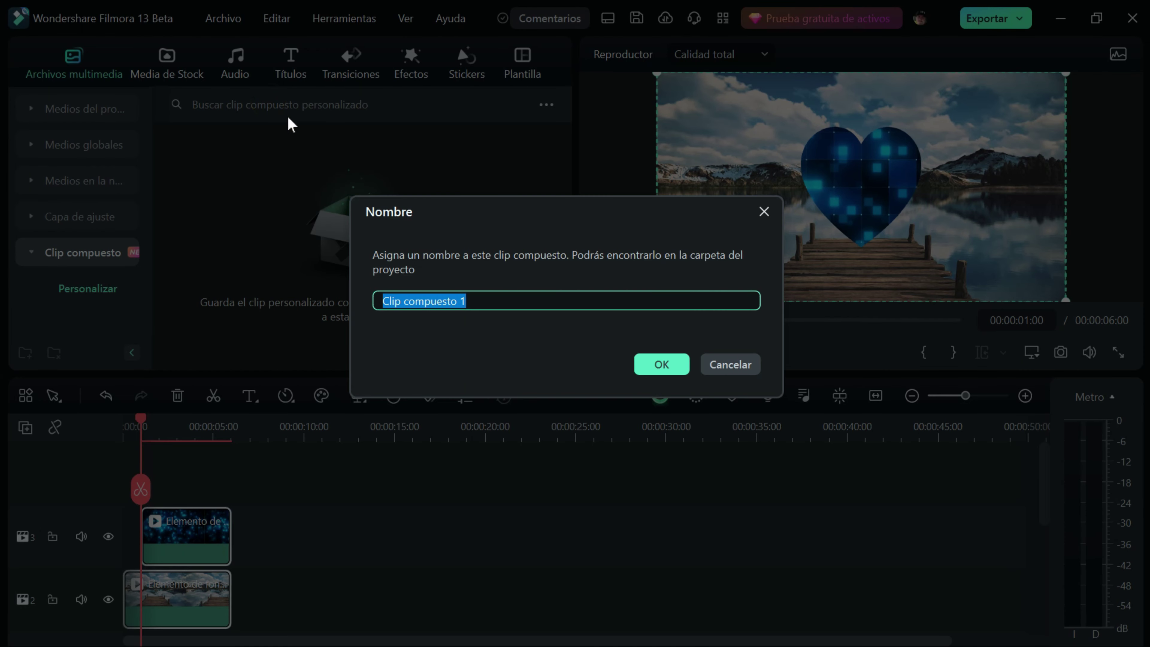
type("varios")
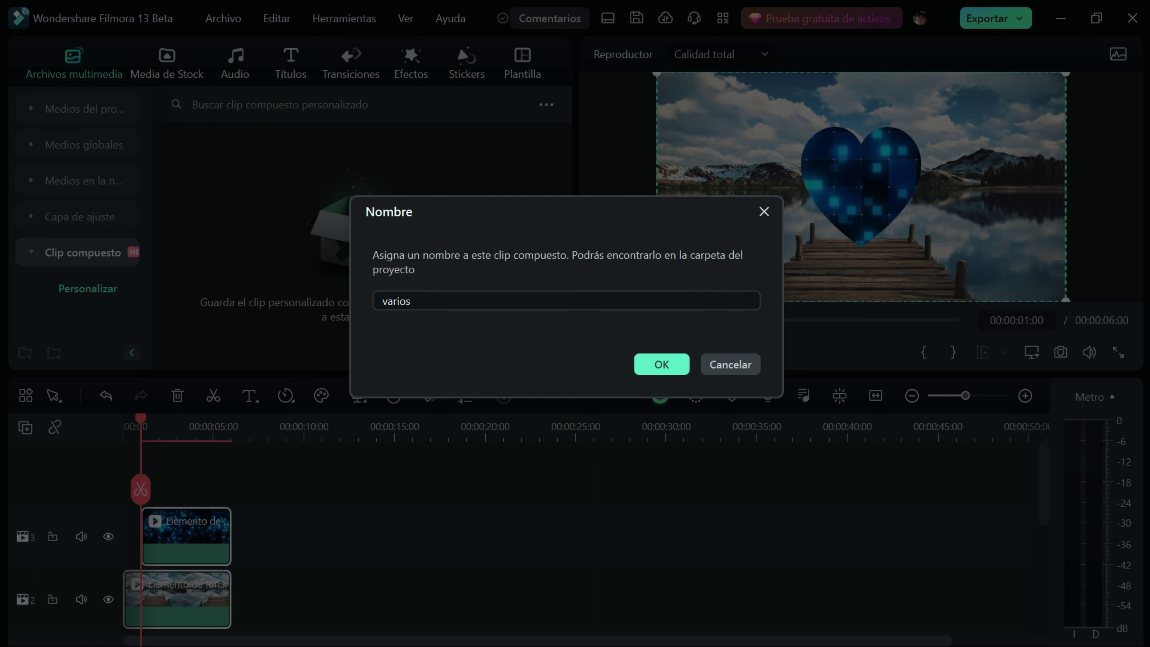
left_click(666, 364)
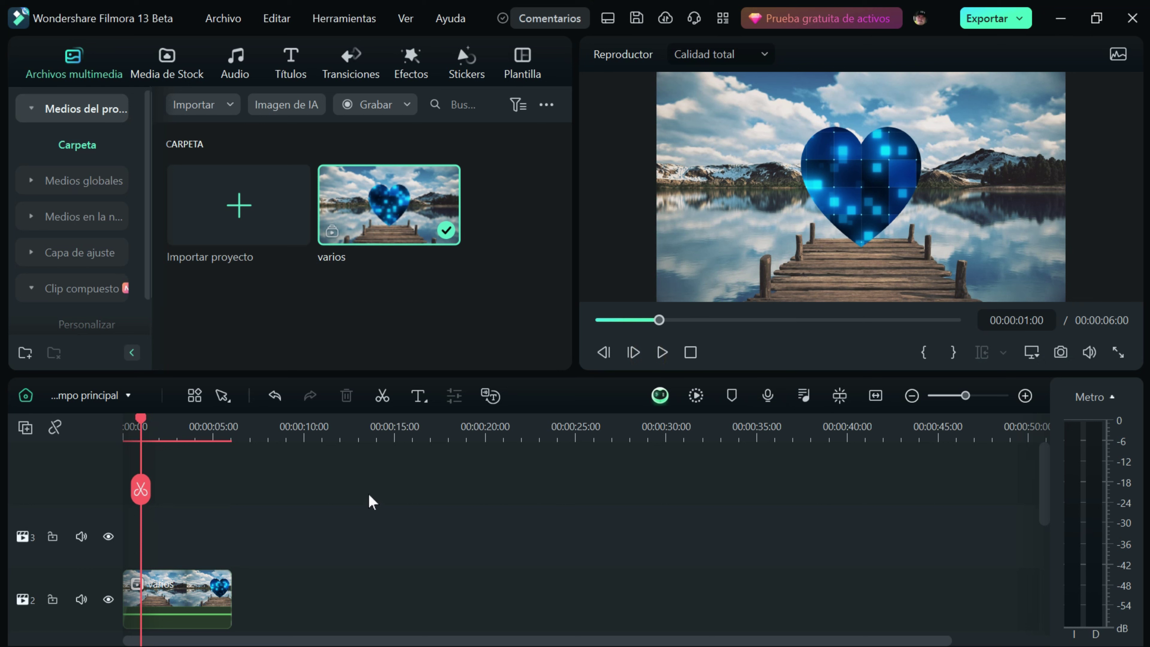
Scrub the compound clip "varios" from its start to 00:00:01:25 and open it for timeline editing.
left_click_drag(1042, 469, 1043, 501)
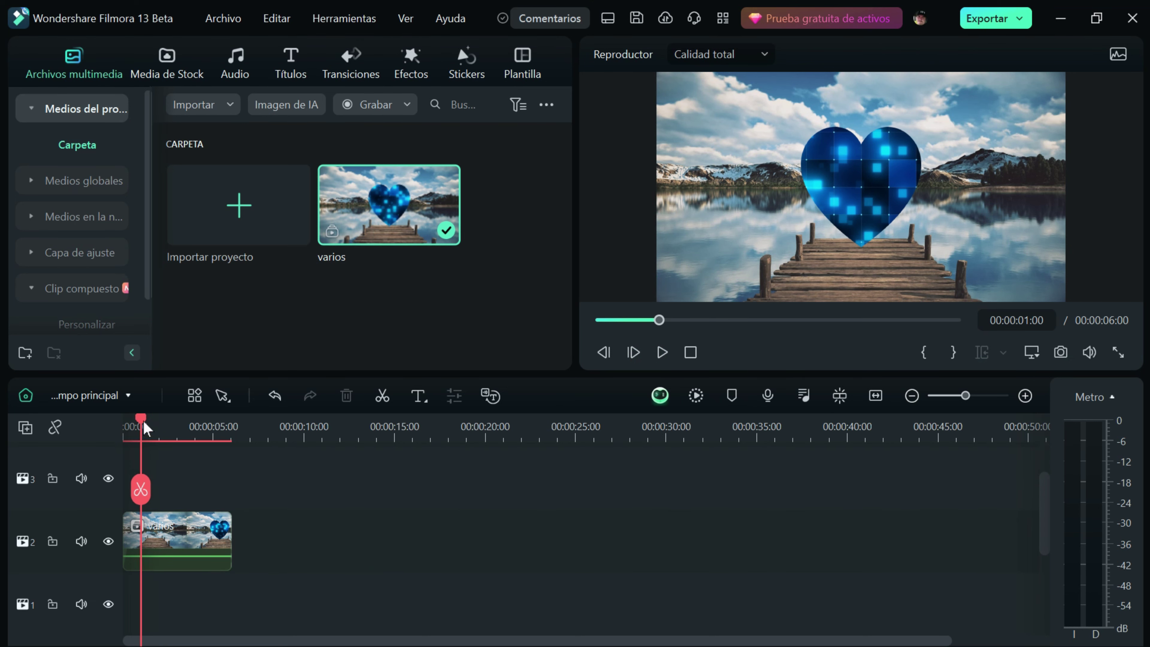
left_click_drag(143, 421, 106, 439)
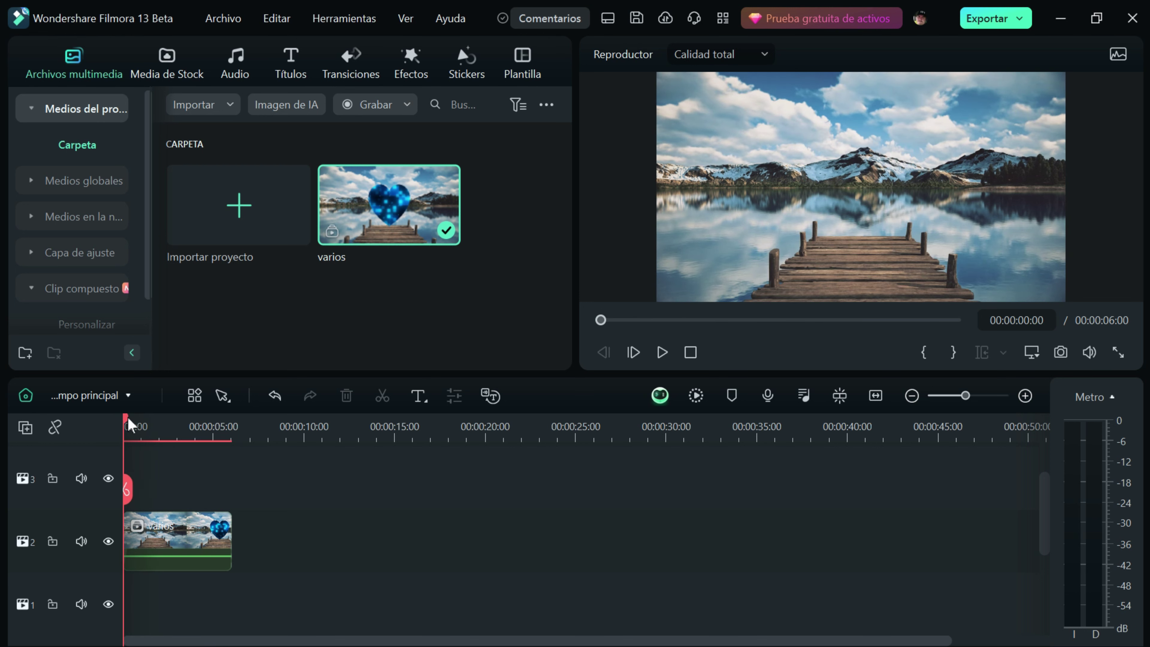
left_click_drag(127, 418, 155, 419)
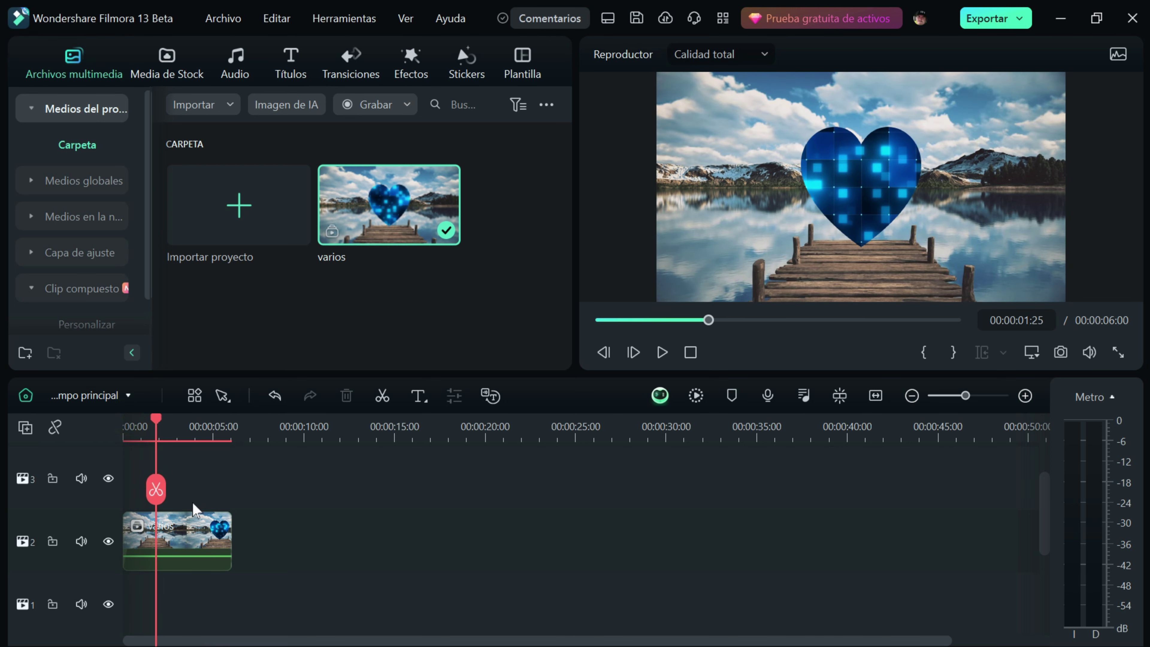
right_click(181, 526)
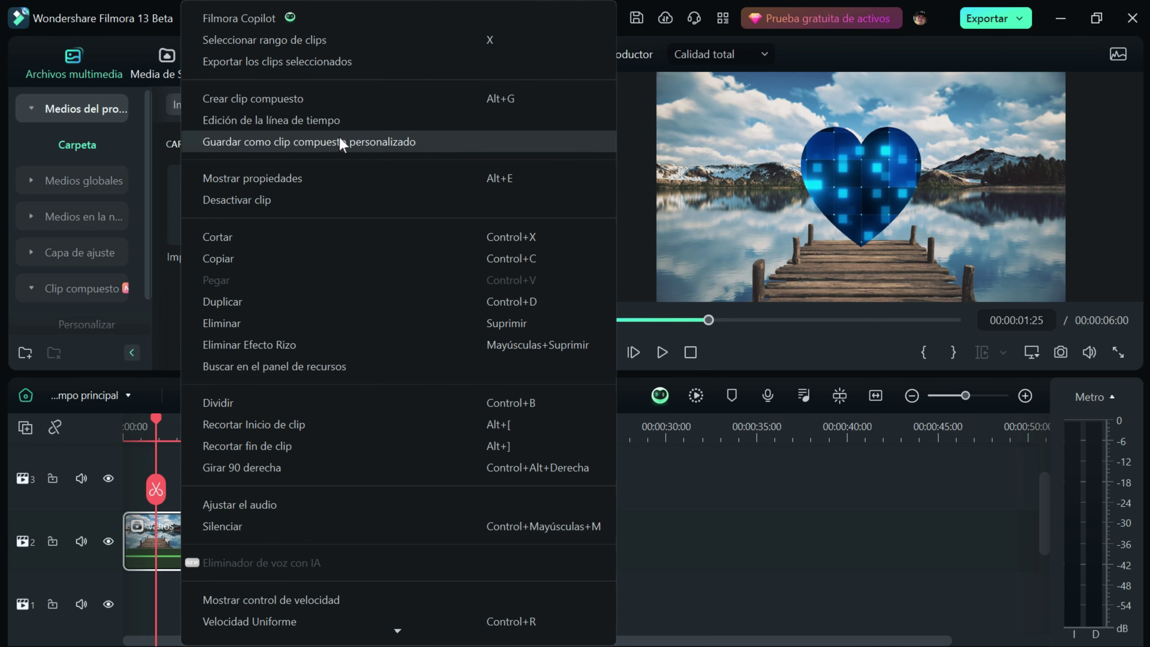
left_click(316, 119)
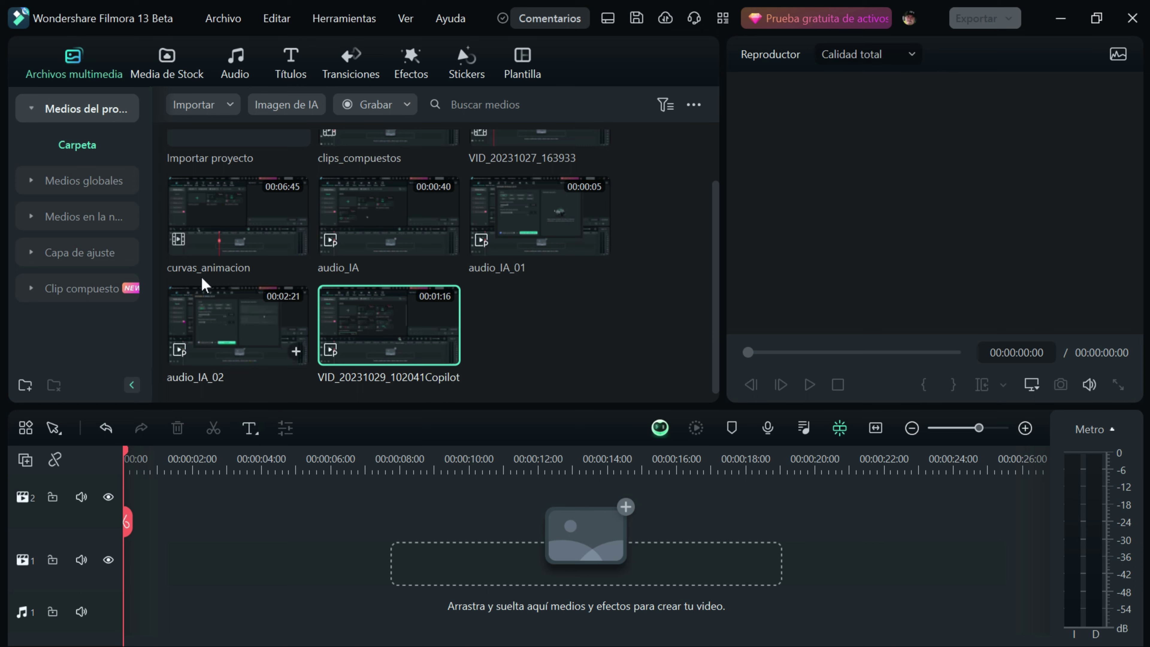
Browse the themed packs in the trending titles, and look through the Popular and Listado title categories.
left_click(290, 59)
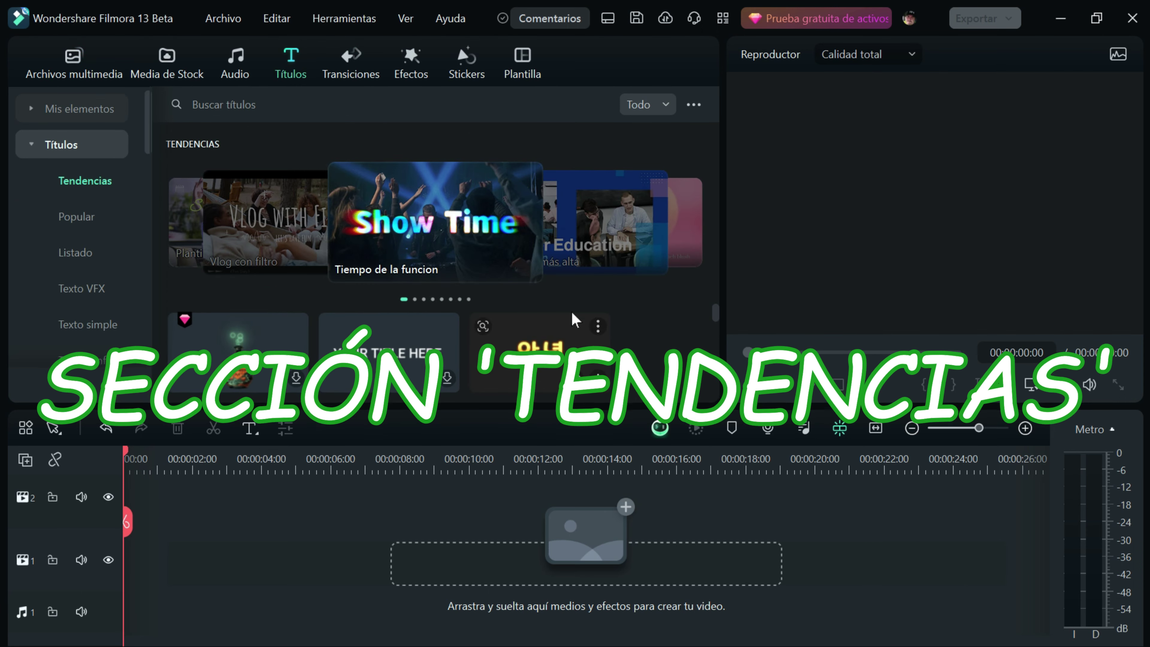
left_click(683, 219)
left_click(681, 217)
left_click(681, 220)
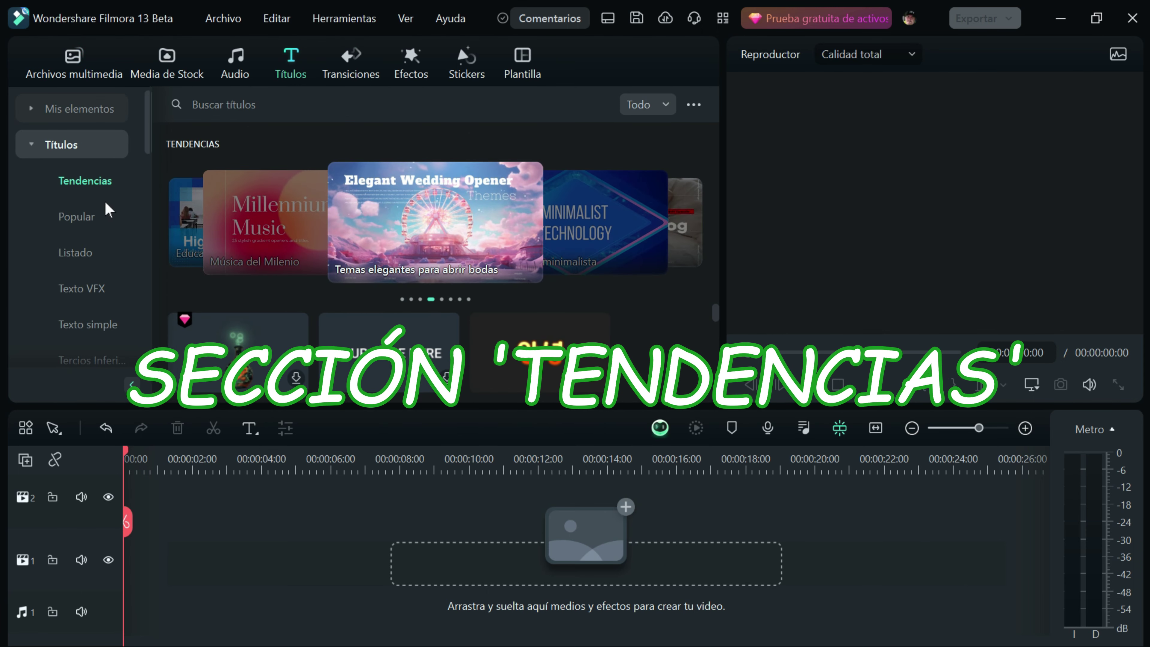
left_click(75, 216)
left_click(76, 252)
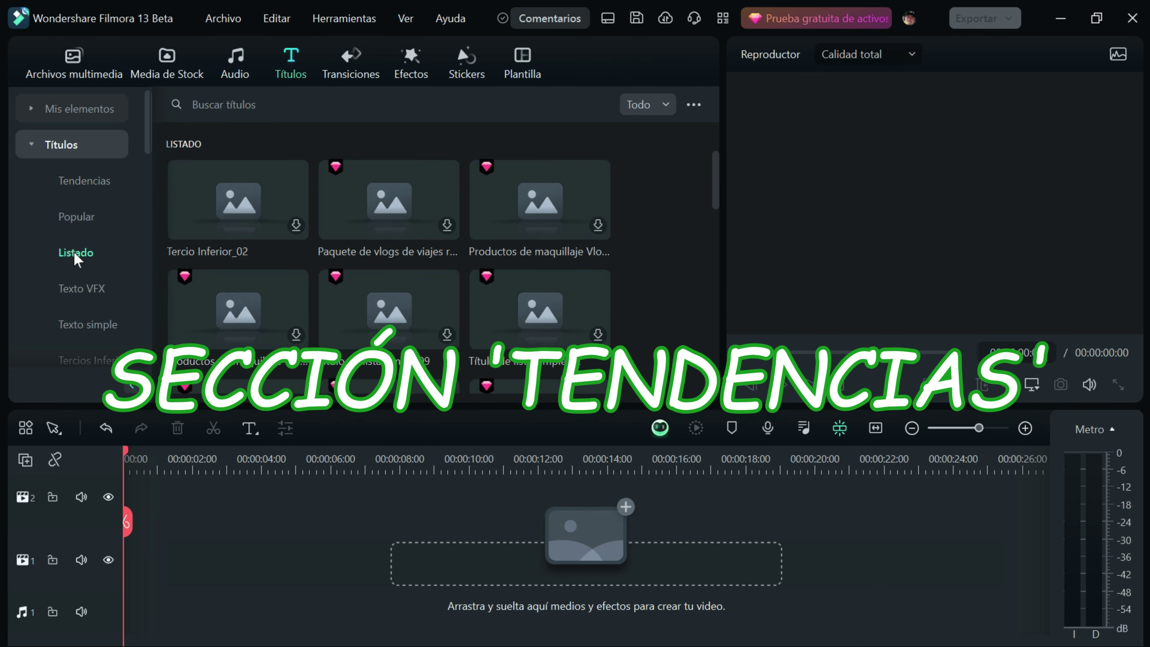
left_click(89, 184)
left_click(680, 222)
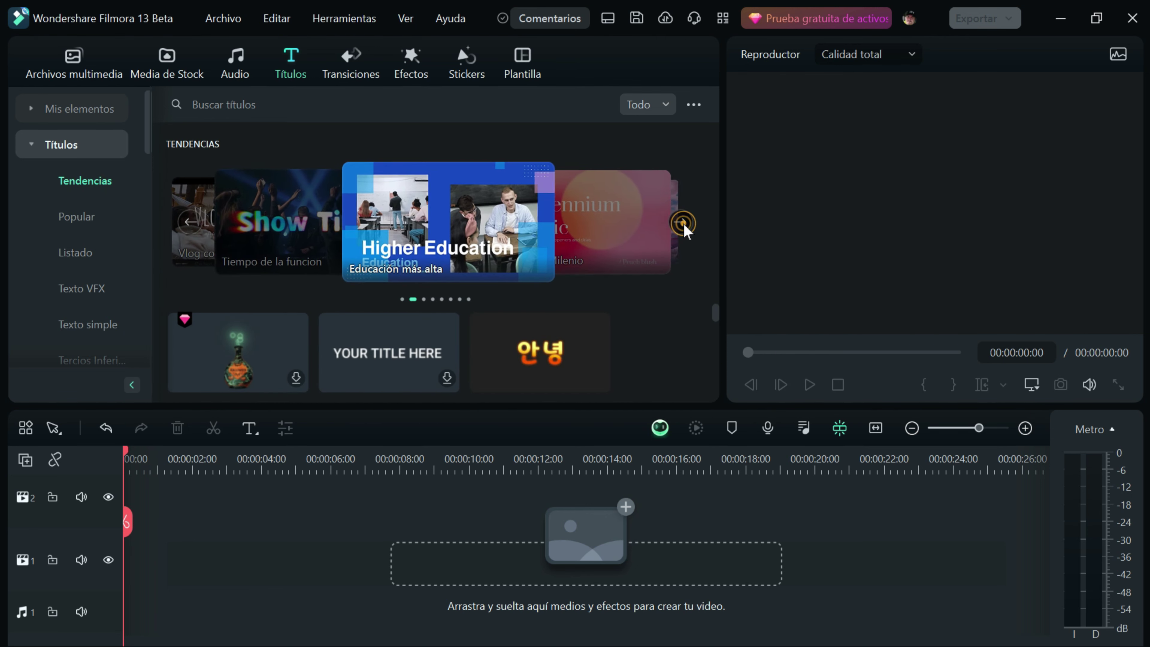
left_click(190, 222)
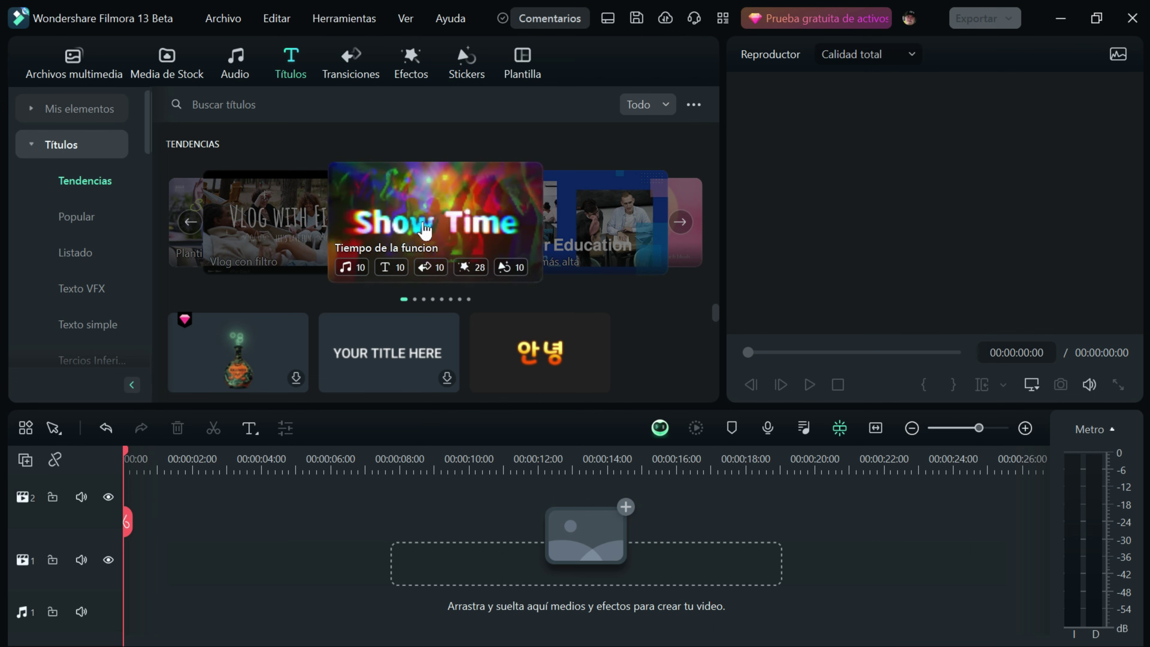
Open the "Tiempo de la funcion" theme pack, preview its video, look through its contents and return to the library.
left_click(422, 230)
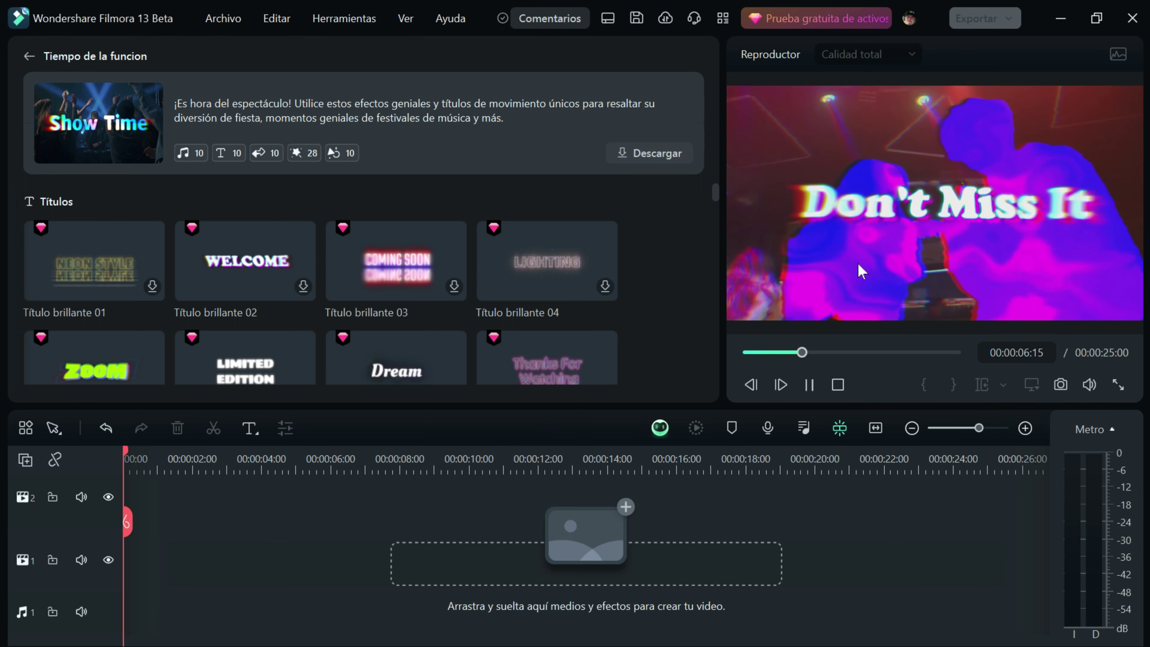
left_click(809, 385)
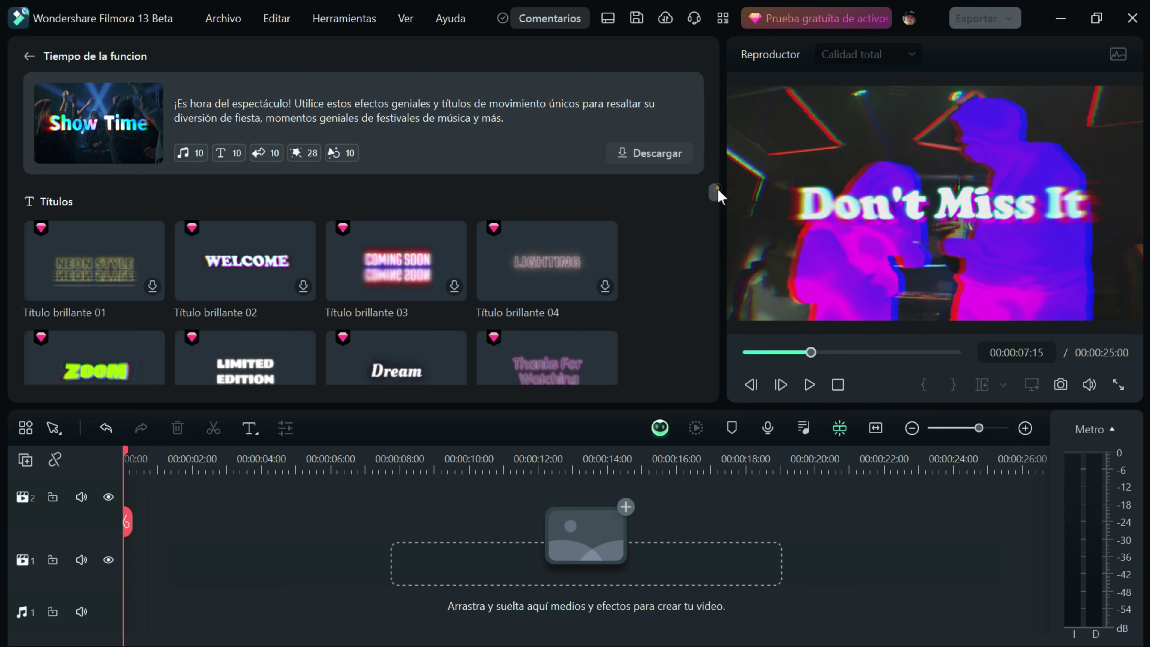
scroll(715, 192, "down", 8)
scroll(716, 175, "up", 8)
left_click(29, 57)
Examine the trending packs offered for transitions, effects and stickers, paging through the effects packs.
left_click(353, 68)
left_click(411, 68)
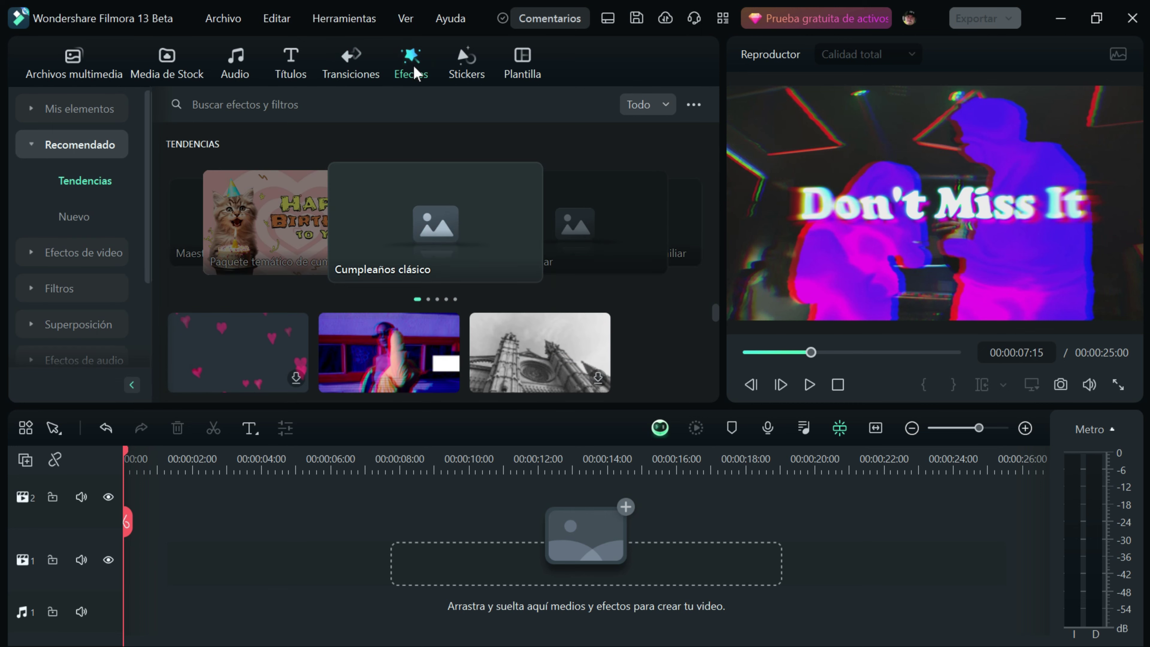
left_click(680, 222)
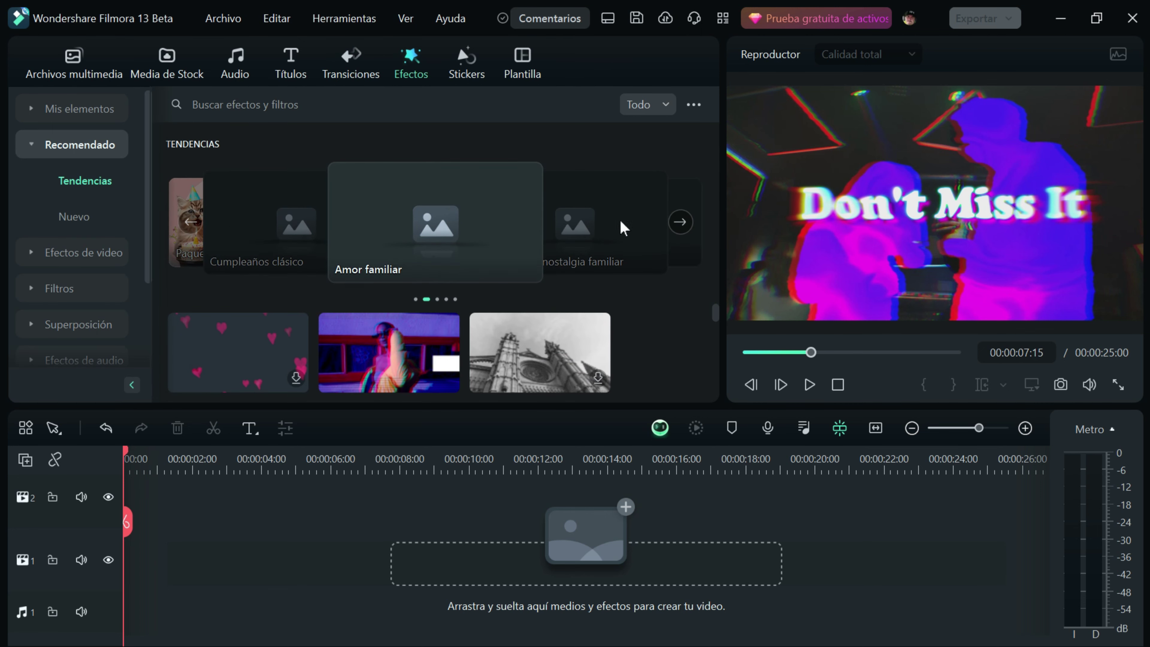
left_click(681, 222)
left_click(681, 222)
left_click(681, 222)
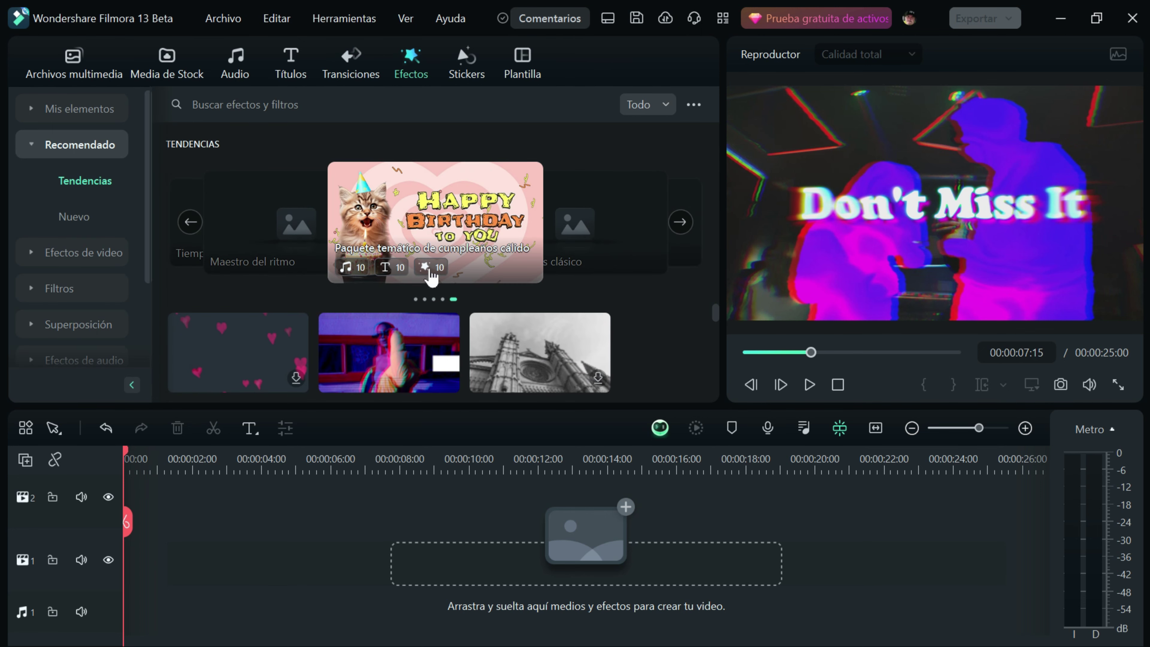
left_click(466, 64)
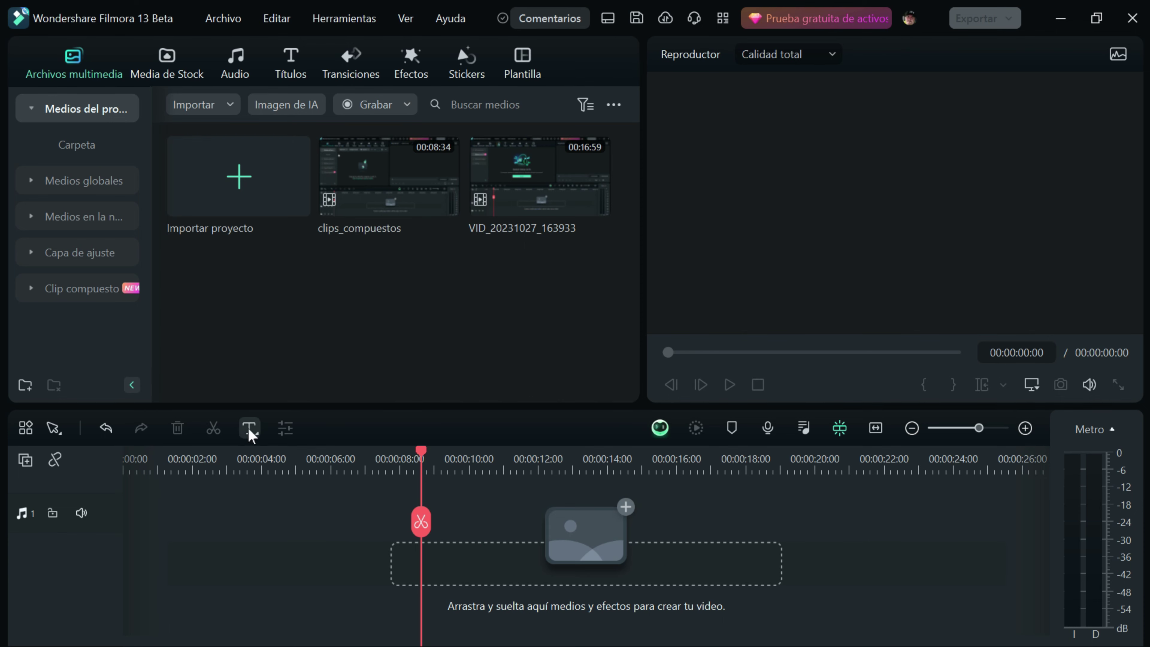
Add a basic text title at the playhead and extend its end to 00:00:16:10.
left_click(249, 428)
left_click(272, 458)
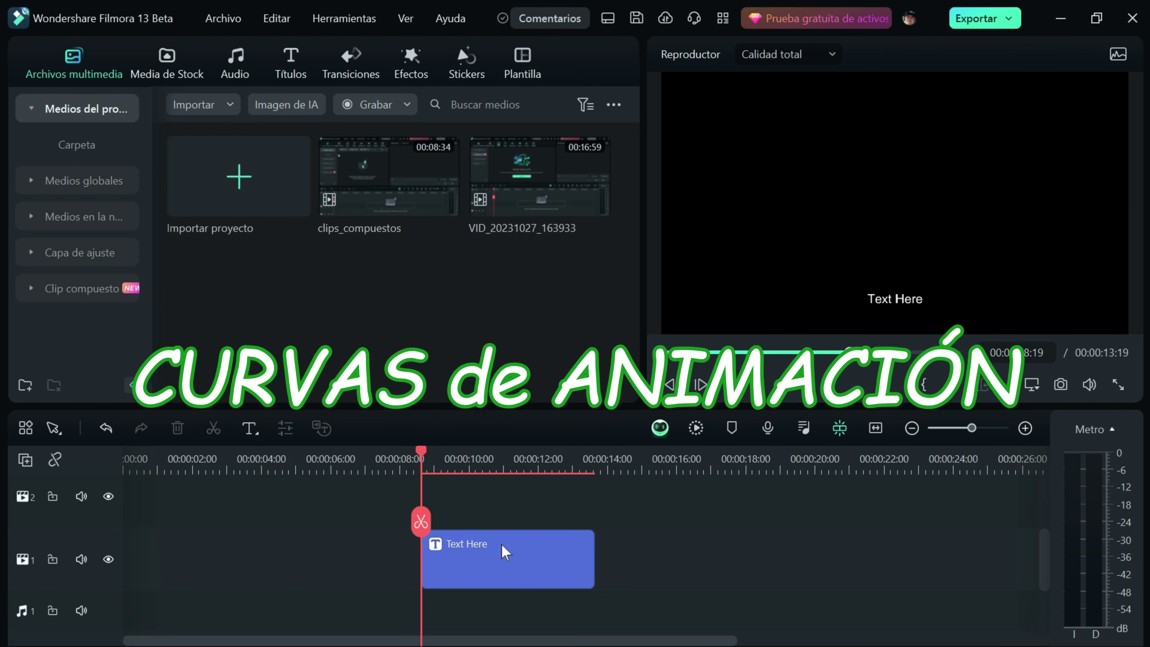
left_click_drag(593, 561, 683, 561)
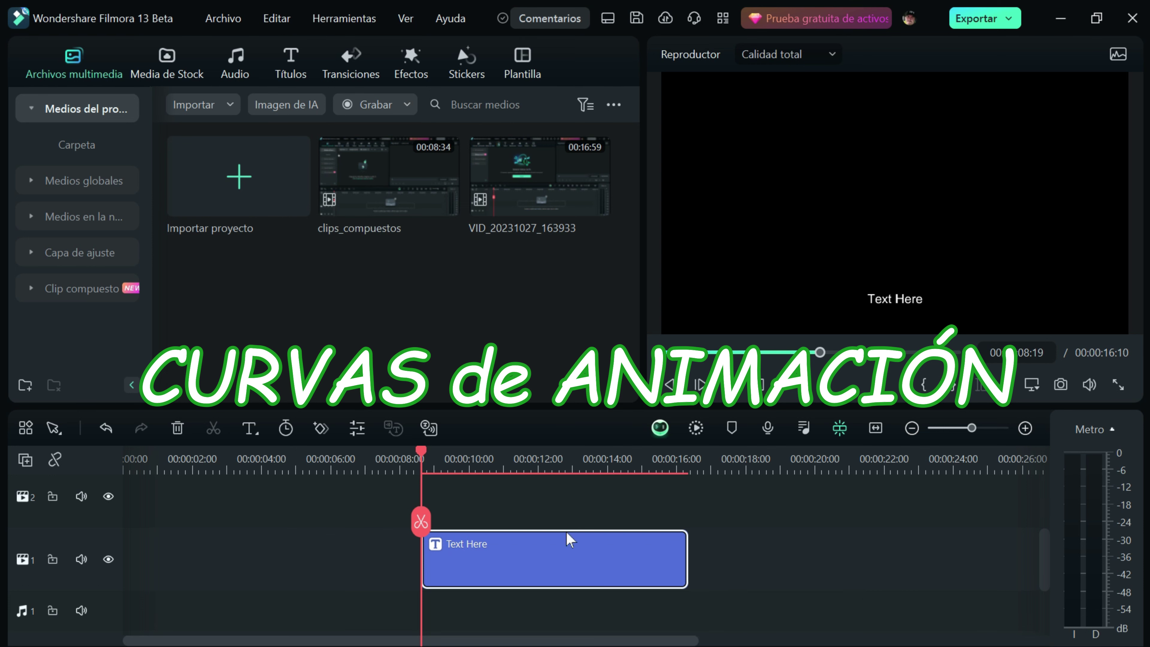
Replace the title's placeholder text with "SUSCRIBETE".
double_click(572, 573)
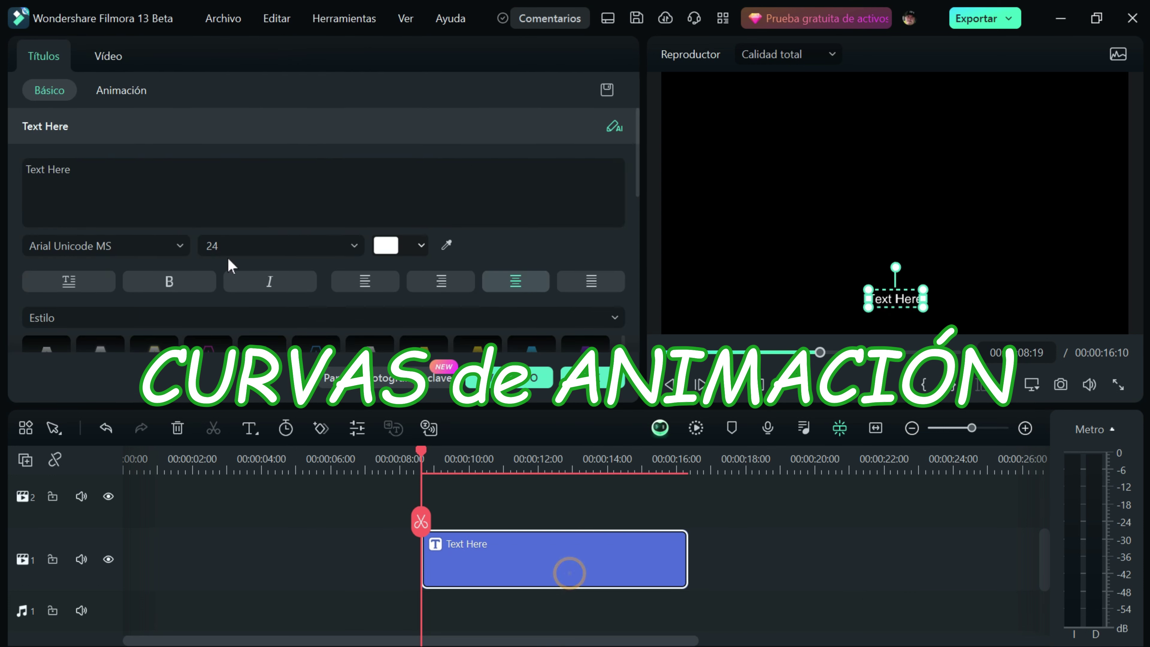
left_click(77, 170)
left_click_drag(77, 171, 13, 174)
type("SUSCRIBETE")
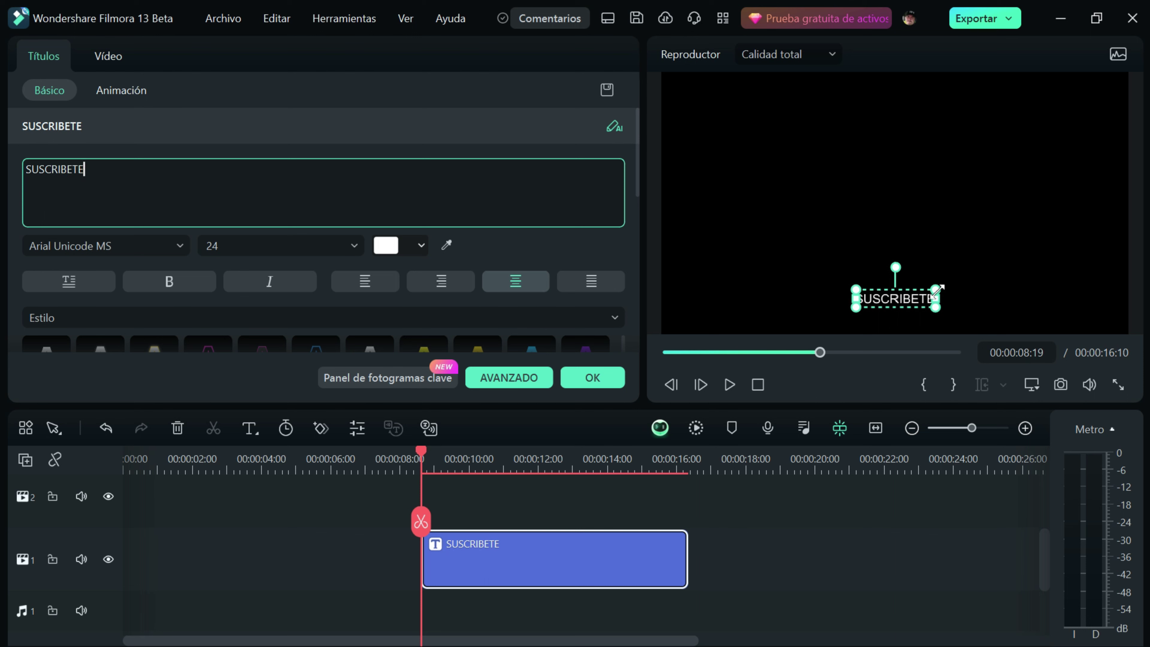
Enlarge the SUSCRIBETE title to size 72, move it to the centre of the frame and set its font to Barlow Black.
left_click_drag(936, 290, 1099, 257)
left_click_drag(973, 276, 891, 208)
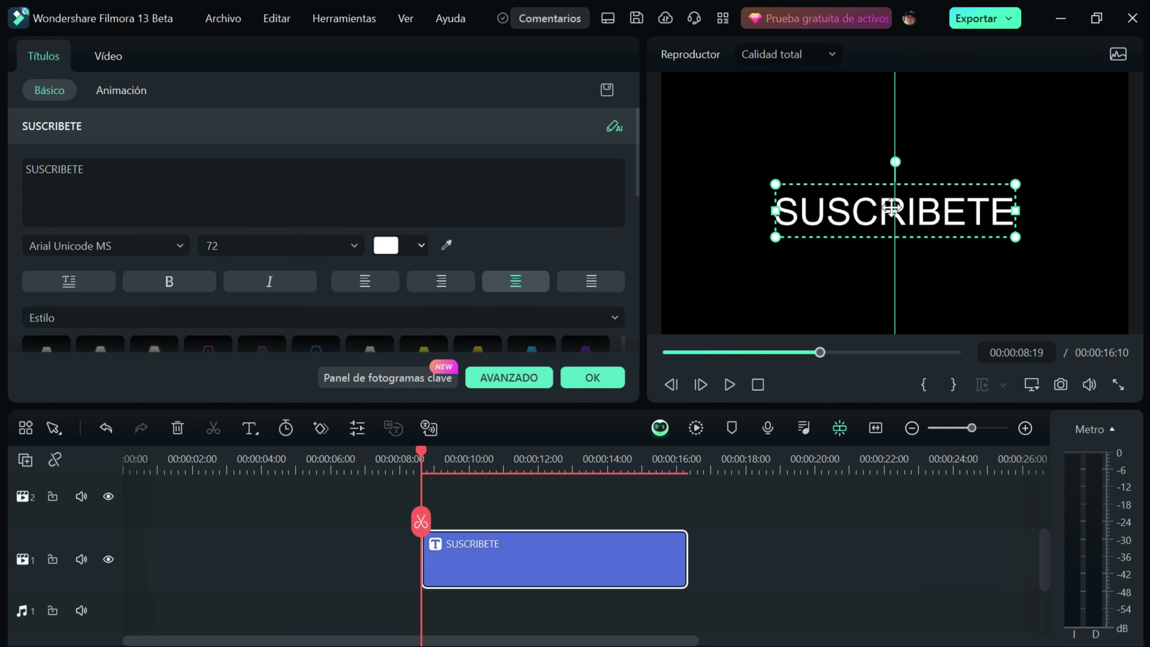
left_click(104, 246)
left_click(91, 481)
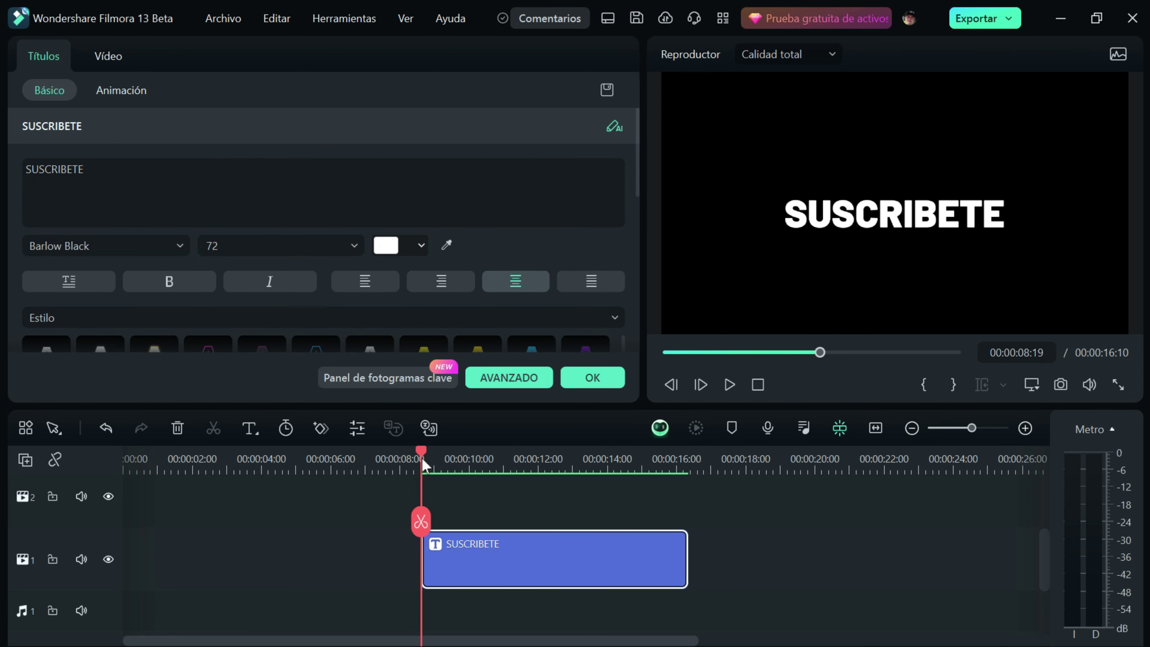
Keyframe the title's vertical position from Y 668 px at 00:00:09:09 to Y 0 px at a second keyframe about a second further on.
mouse_move(423, 462)
left_mouse_down()
mouse_move(489, 458)
mouse_move(444, 454)
left_mouse_up()
left_click(321, 428)
left_click_drag(411, 289, 457, 589)
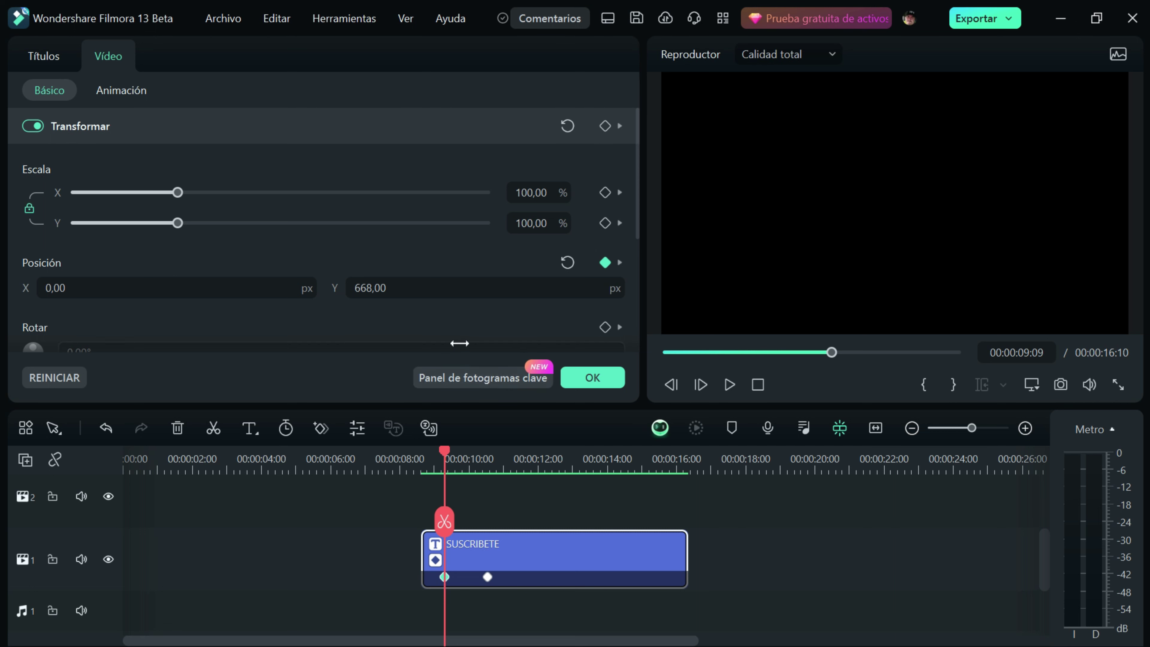
Open the title's keyframe panel and play back the position animation.
left_click(477, 381)
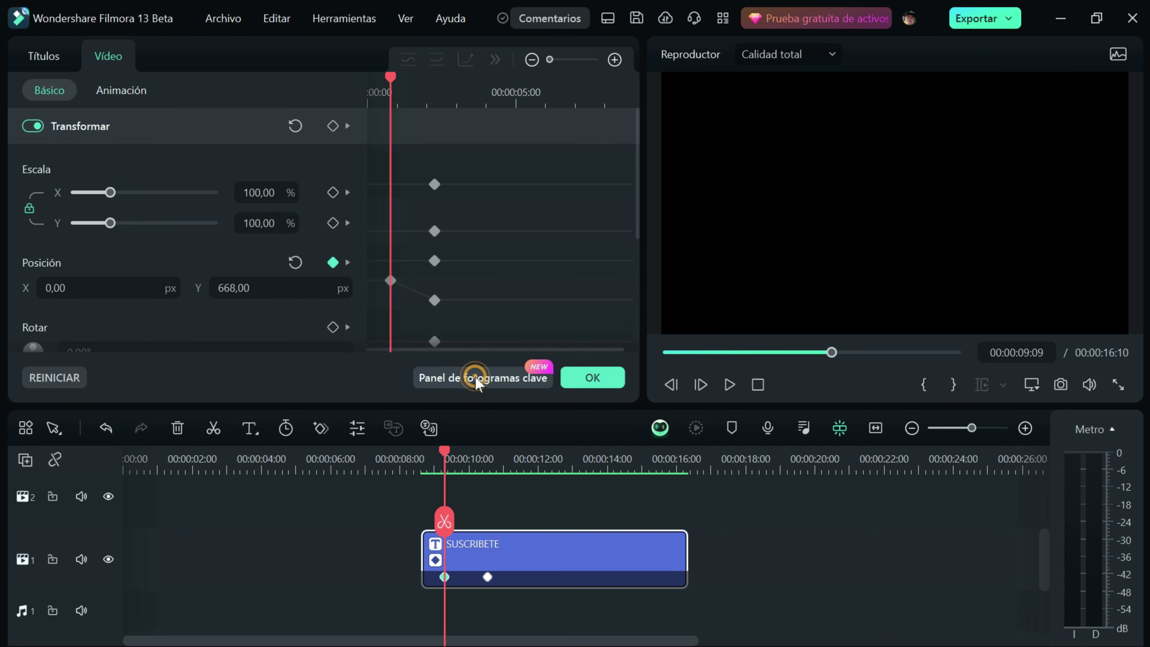
left_click(366, 331)
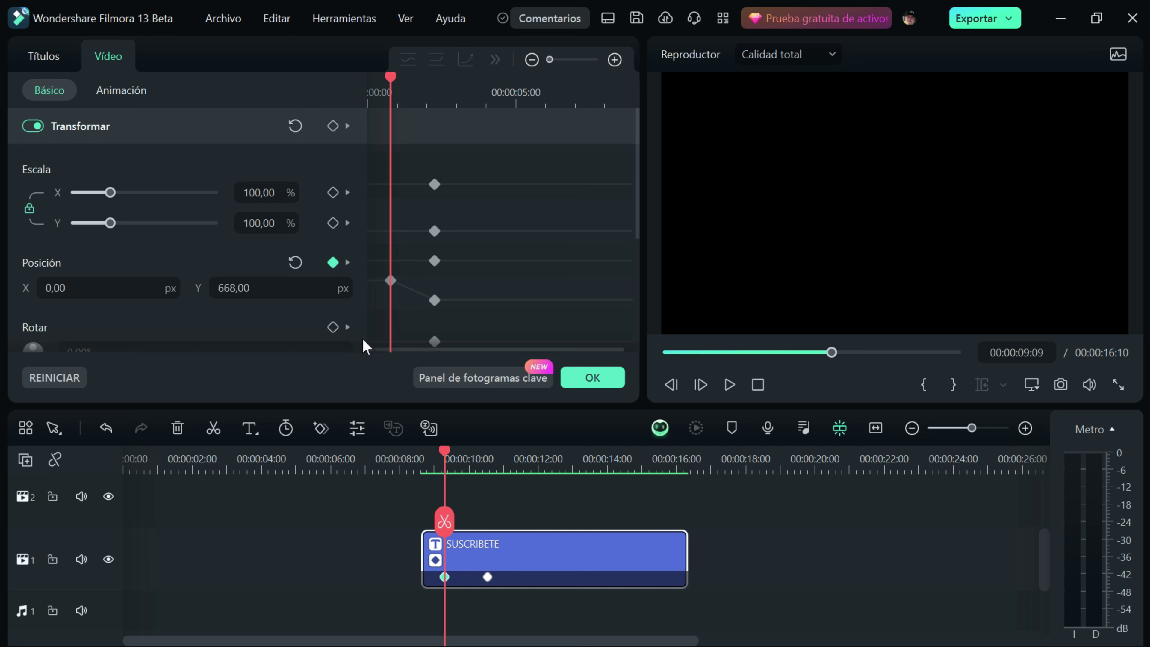
left_click(616, 62)
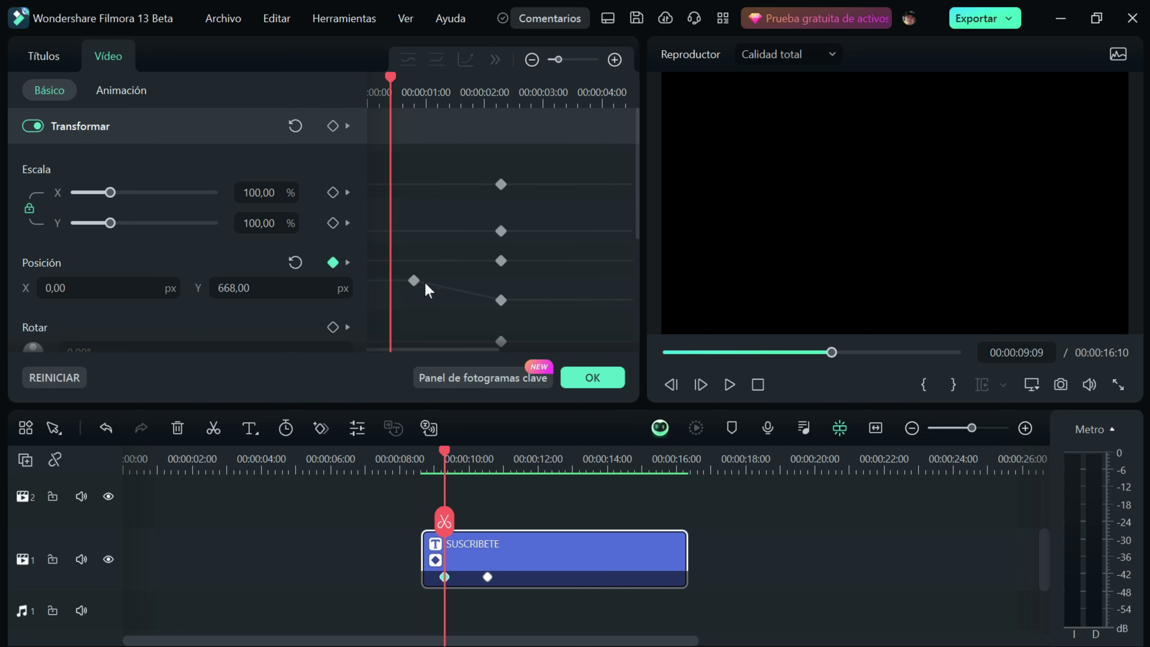
left_click(730, 384)
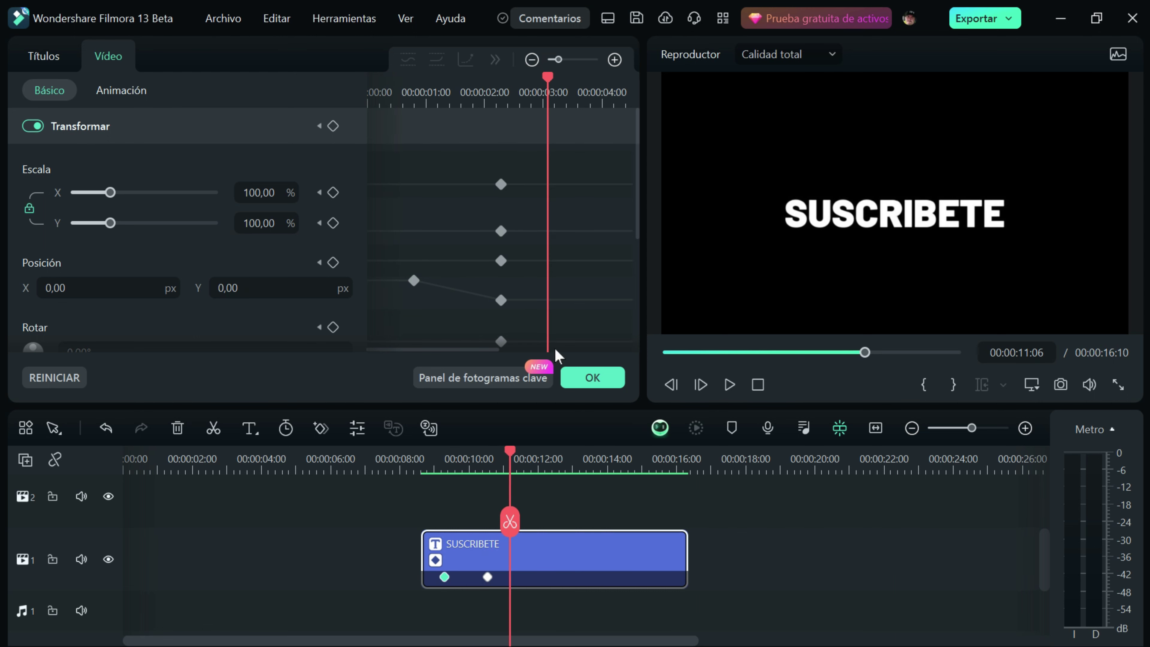
Change the interpolation of the title's Y position keyframes from linear to Curva.
left_click(501, 300)
left_click(413, 281)
right_click(414, 281)
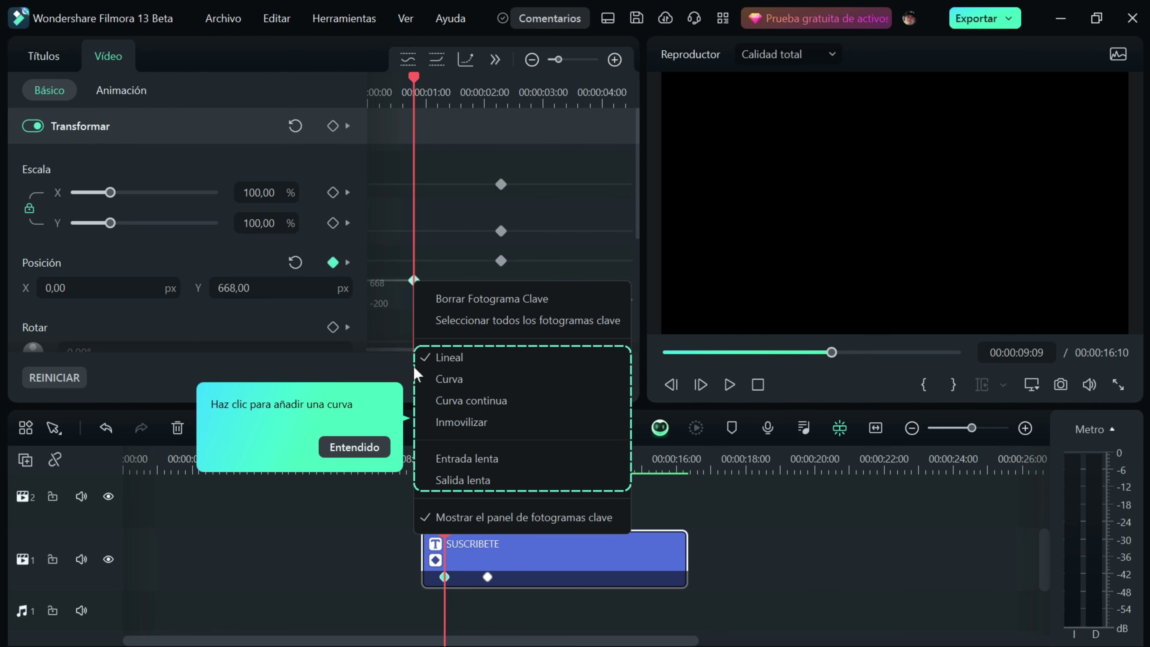
left_click(422, 379)
right_click(433, 303)
left_click(442, 401)
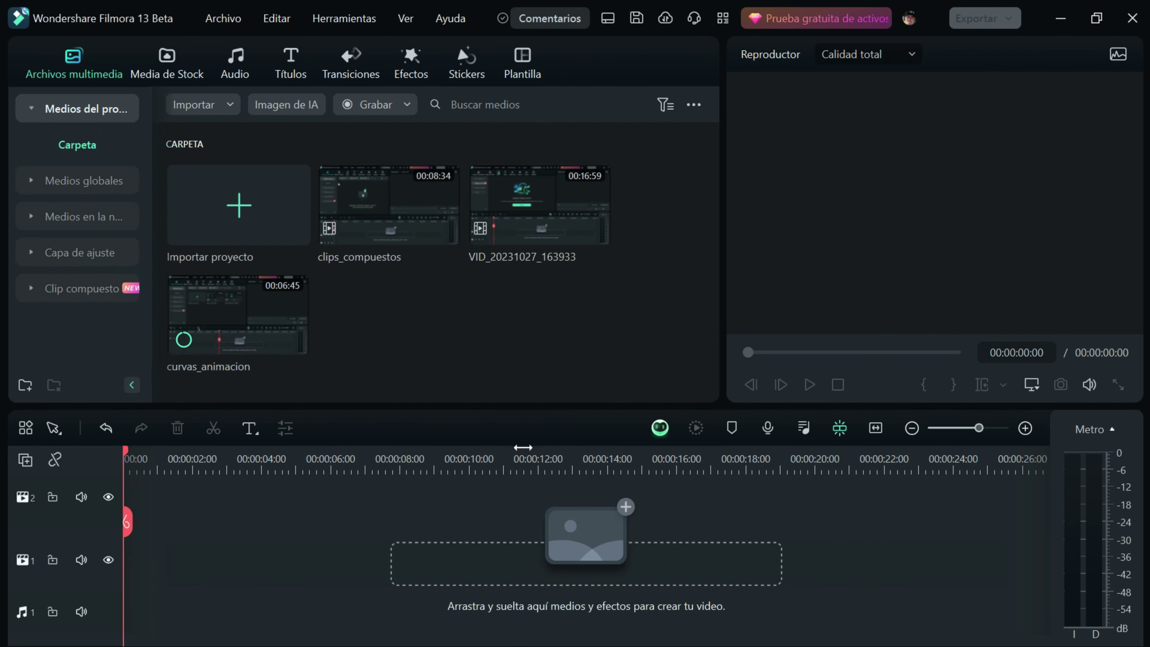
Browse the trending music tracks in the audio library.
left_click(241, 63)
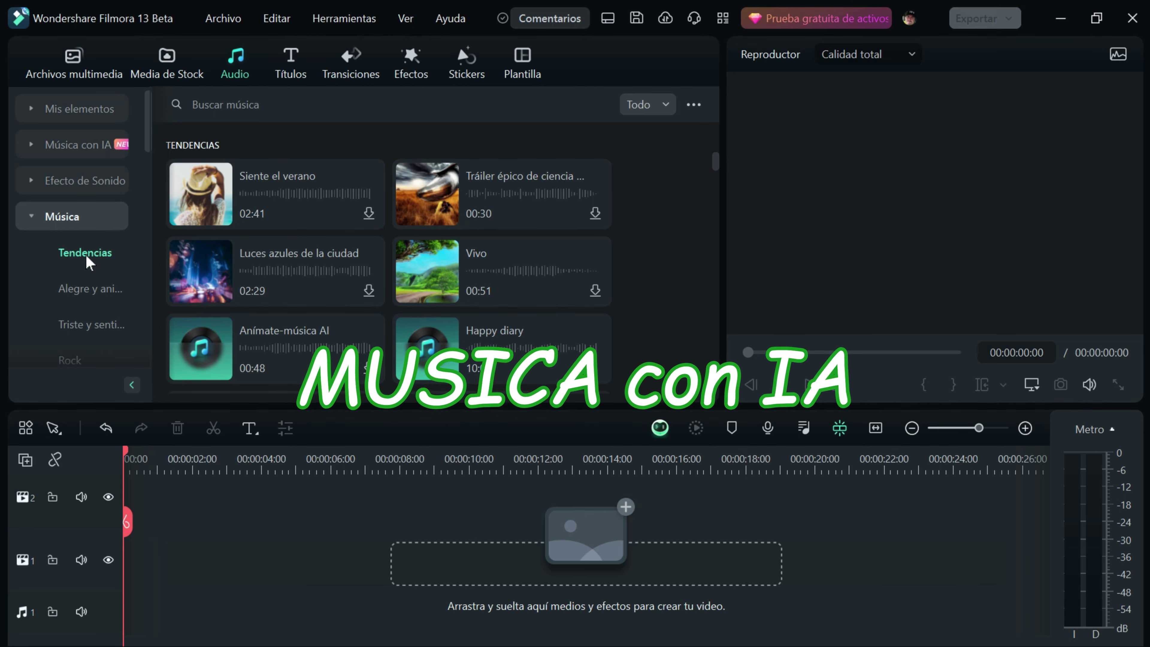
scroll(351, 241, "down", 5)
scroll(356, 245, "down", 3)
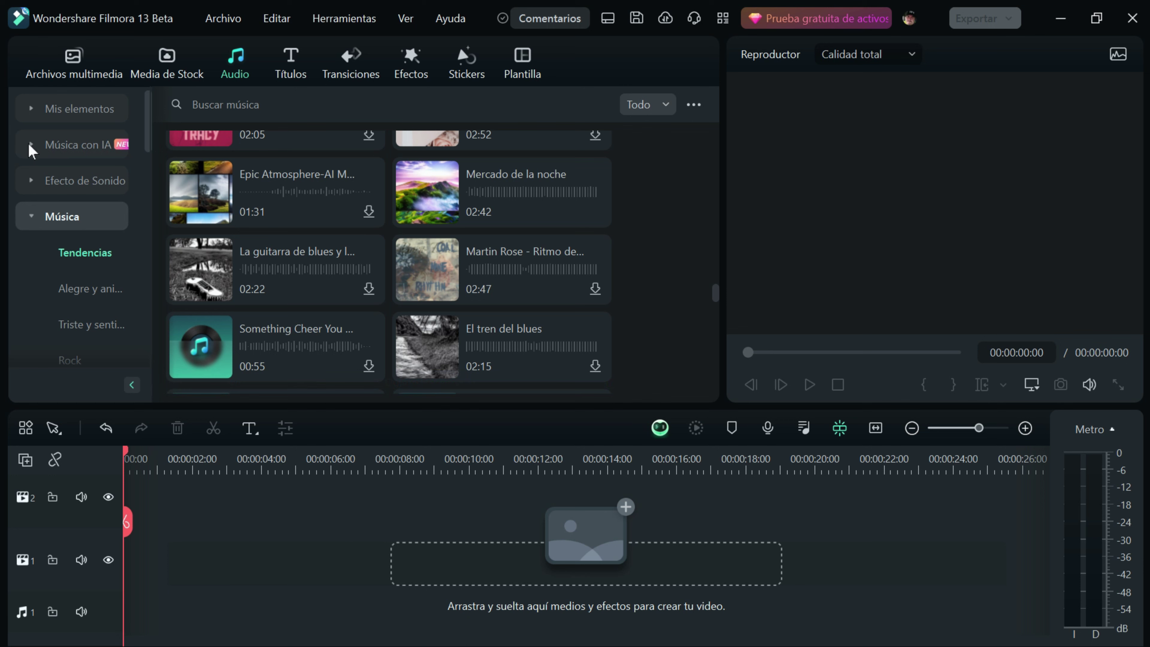
Check the list of AI-generated music and open the AI music generator.
left_click(32, 149)
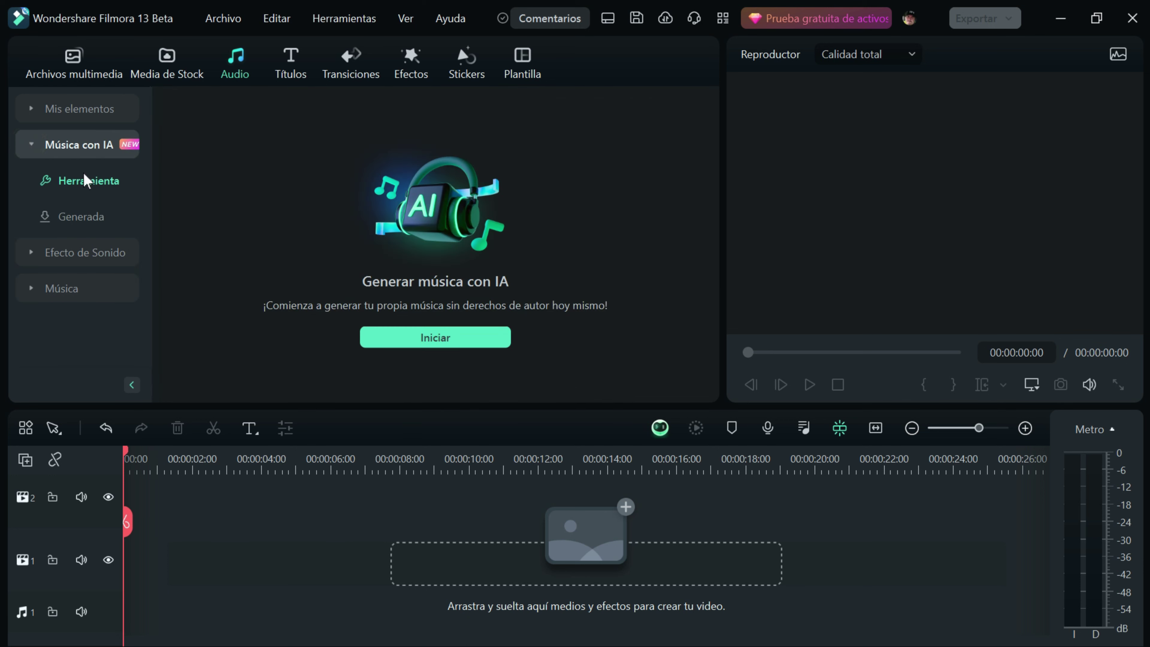
left_click(86, 217)
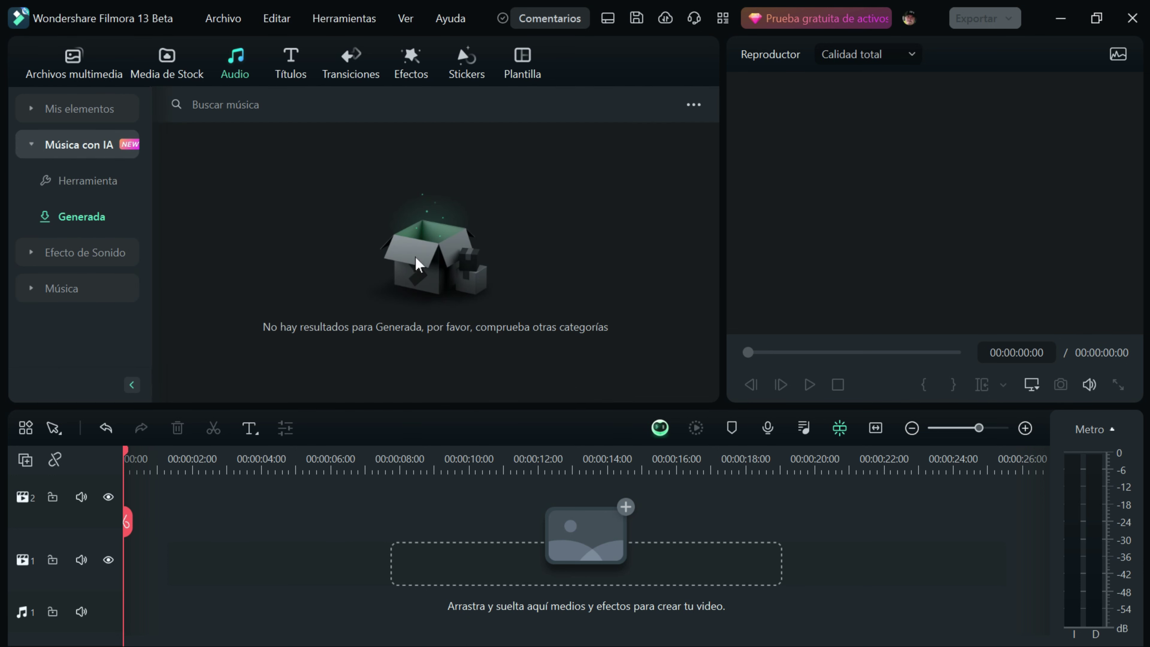
left_click(78, 182)
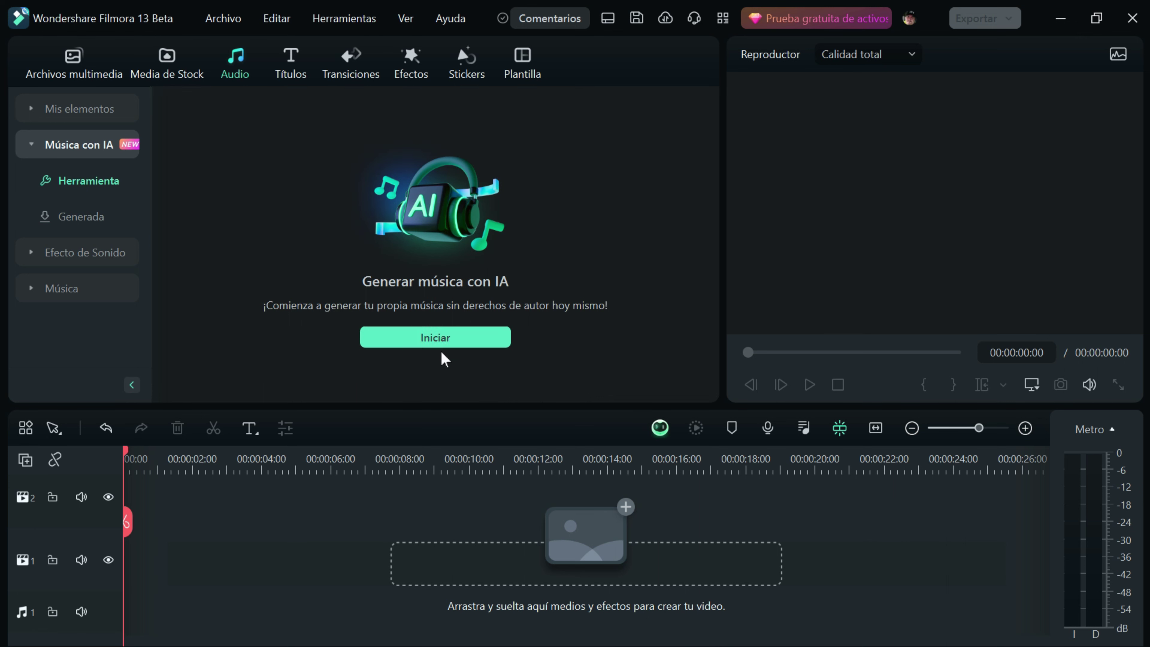
left_click(446, 340)
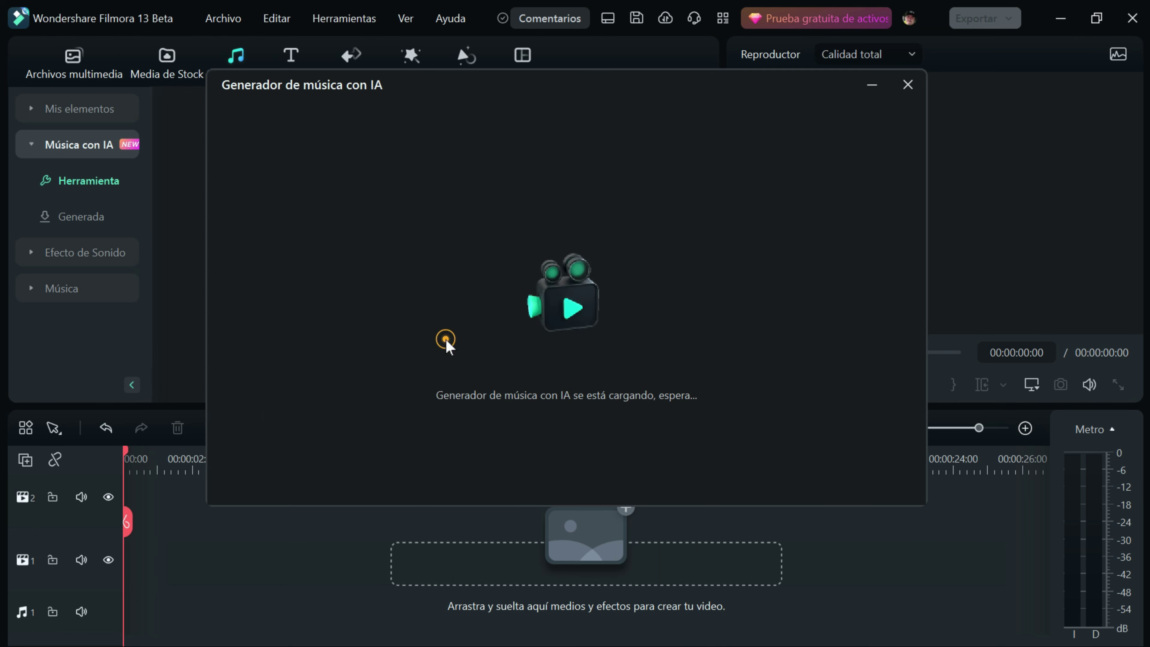
Generate 2 AI music tracks with the mood Optimista and a duration of 03:02.
left_click(425, 177)
left_click_drag(318, 238, 372, 235)
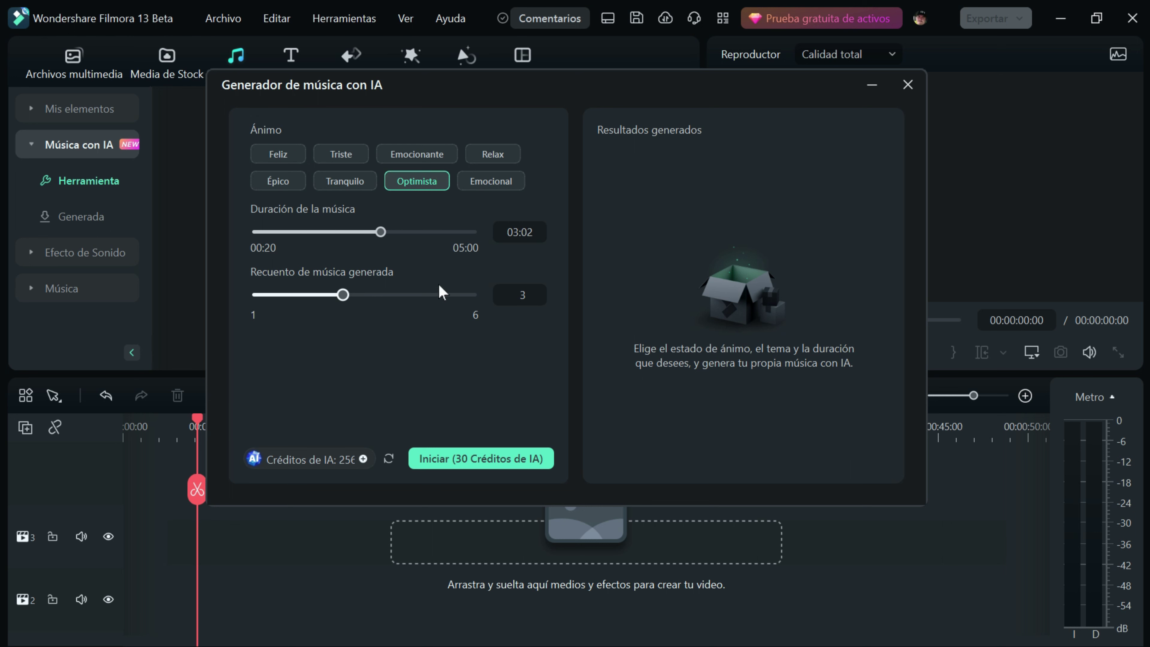
left_click_drag(343, 295, 385, 297)
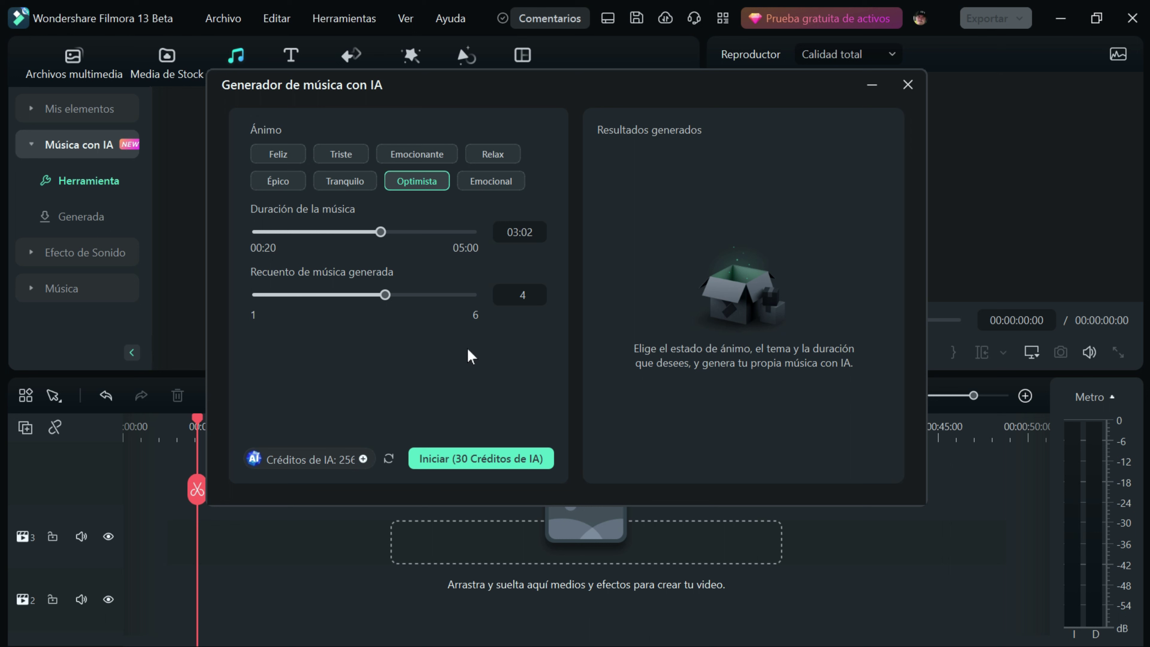
left_click(357, 296)
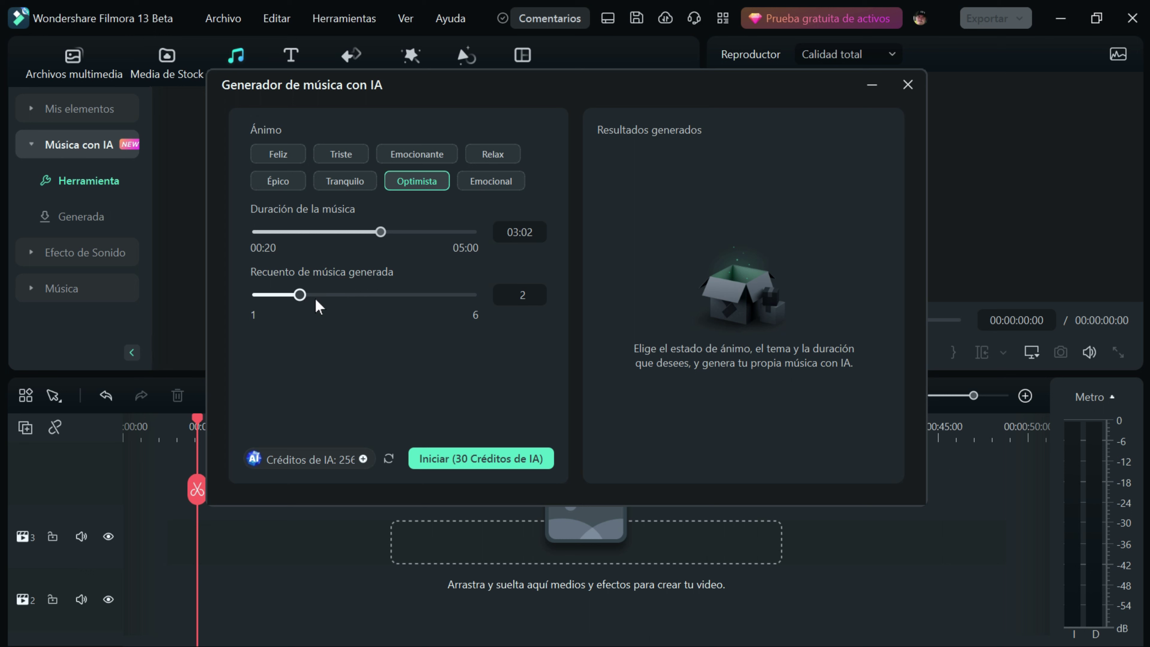
left_click(514, 459)
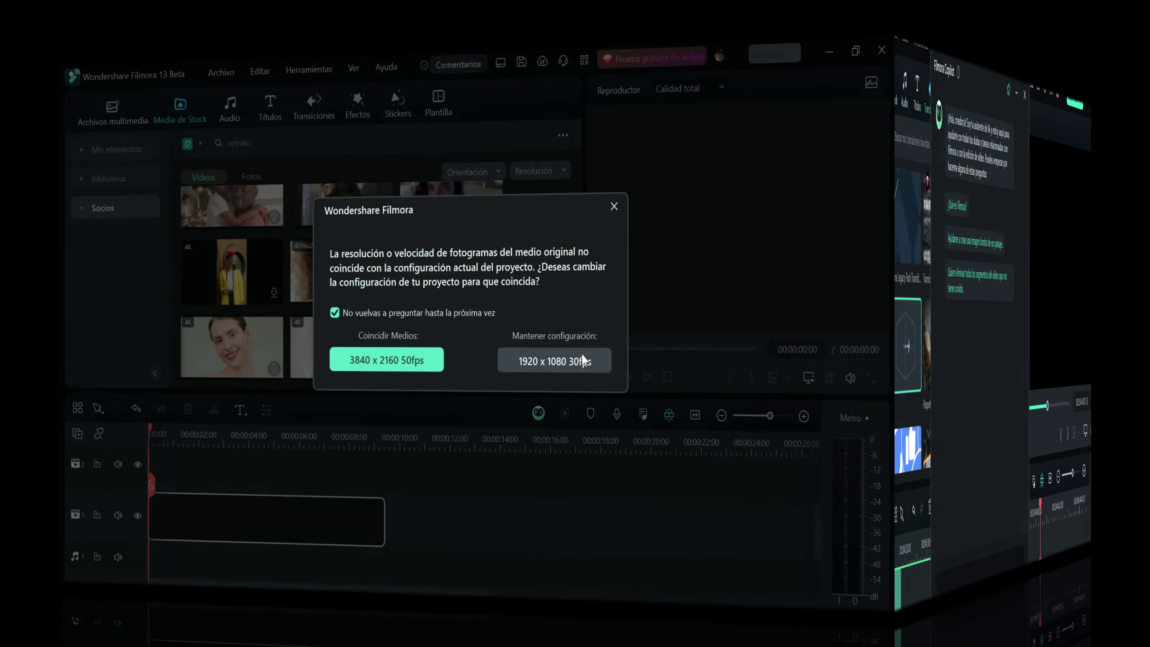
Keep the project at 1920 x 1080 30fps for the added portrait clip and open the clip's mask settings.
left_click(557, 362)
double_click(357, 560)
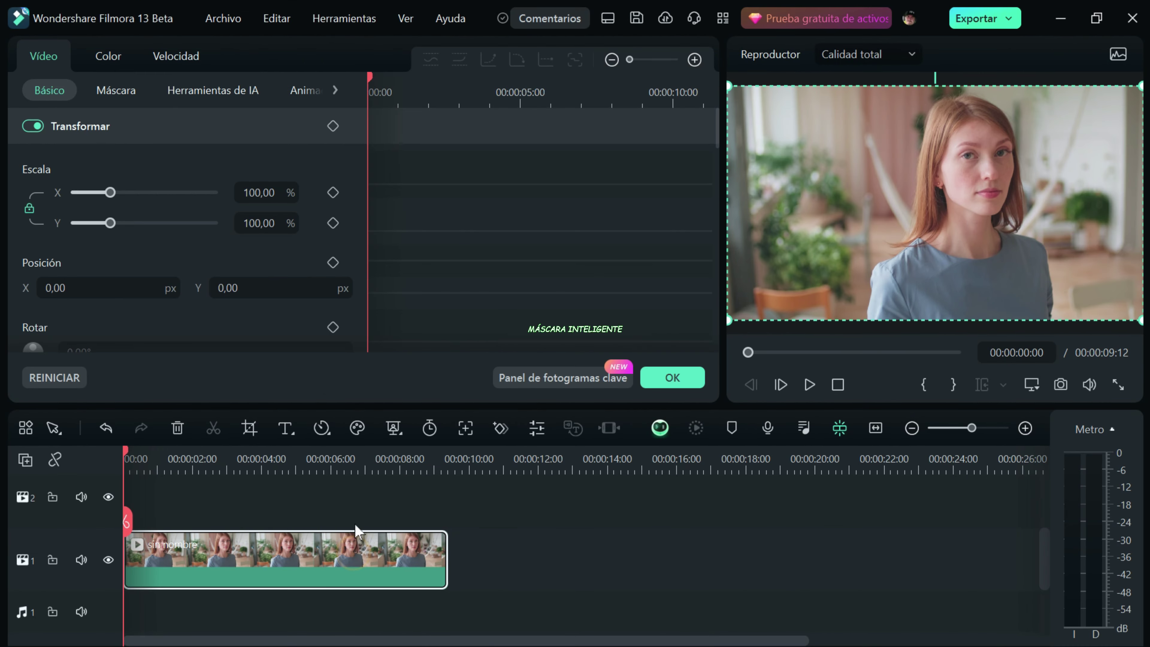
left_click(116, 90)
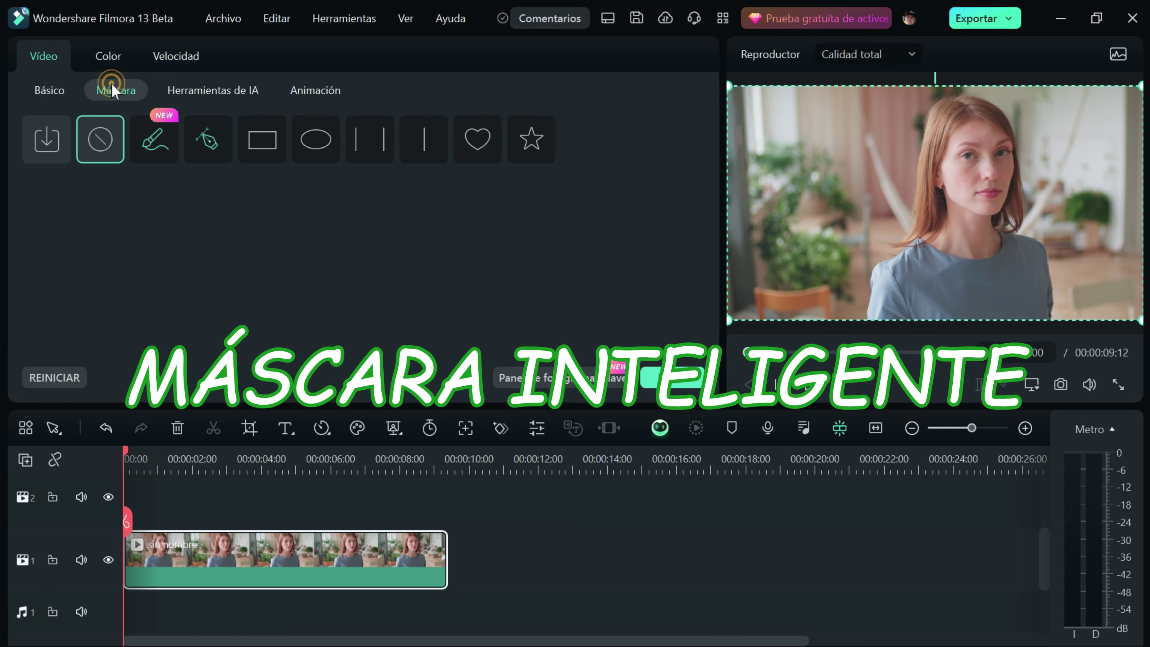
Mask the woman in the portrait clip with the AI smart brush at brush size 14.
left_click(159, 150)
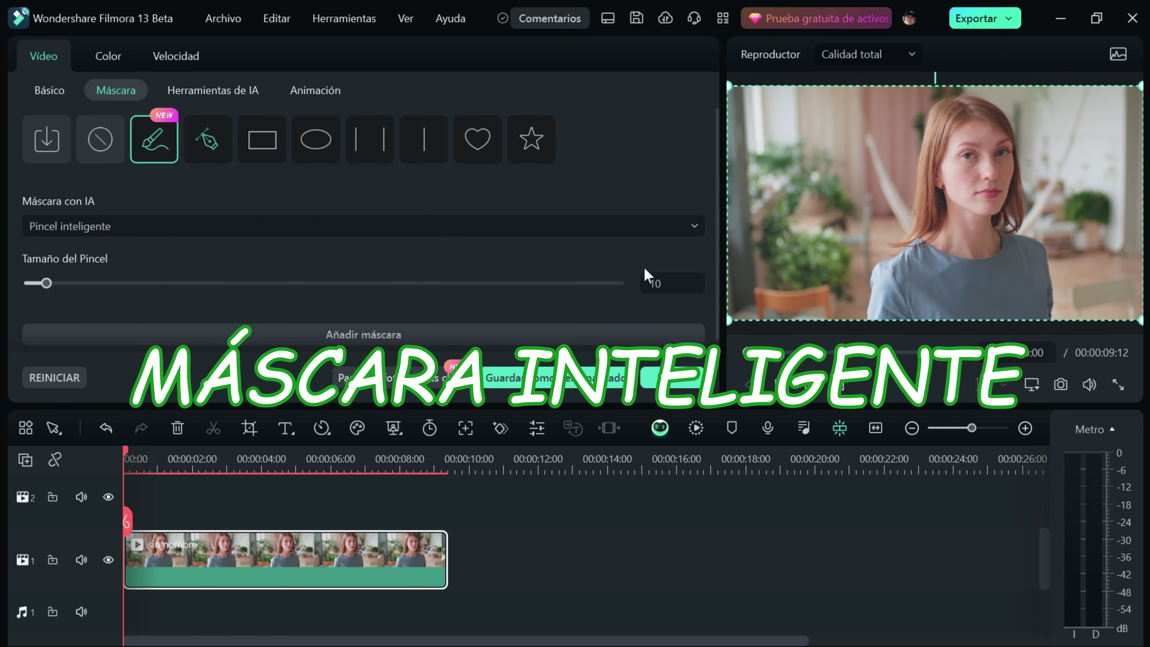
left_click_drag(45, 284, 54, 284)
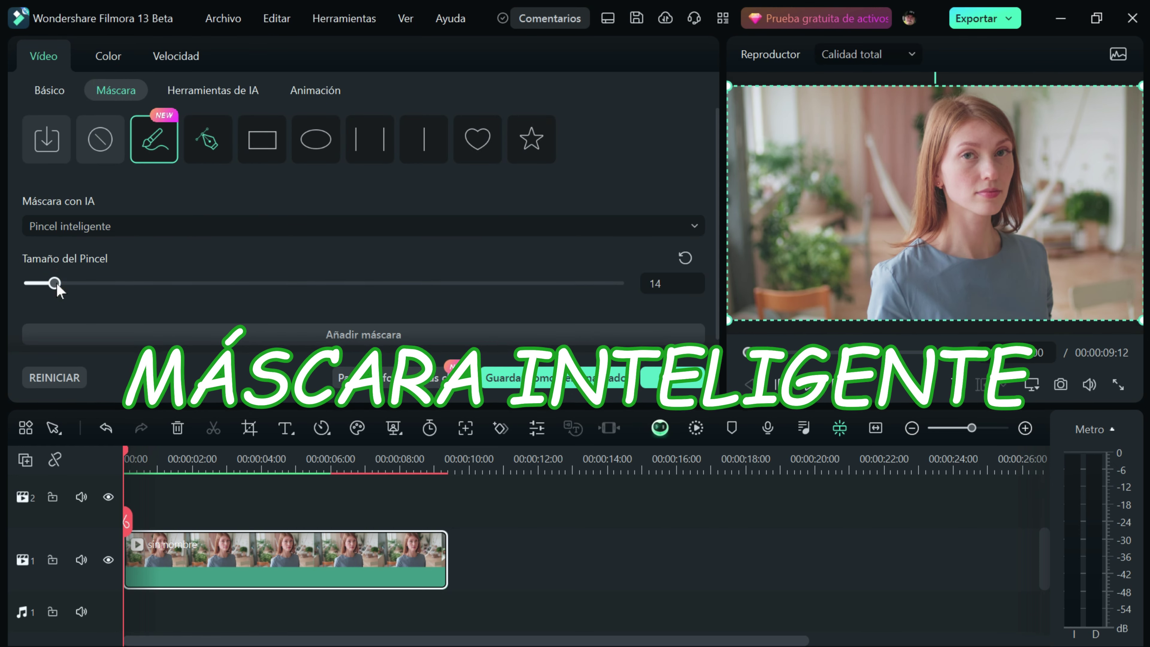
mouse_move(891, 308)
left_mouse_down()
mouse_move(928, 247)
mouse_move(938, 134)
mouse_move(971, 112)
mouse_move(1000, 129)
mouse_move(1013, 201)
mouse_move(992, 217)
mouse_move(1004, 245)
mouse_move(1033, 260)
mouse_move(1033, 307)
mouse_move(923, 313)
mouse_move(958, 185)
left_mouse_up()
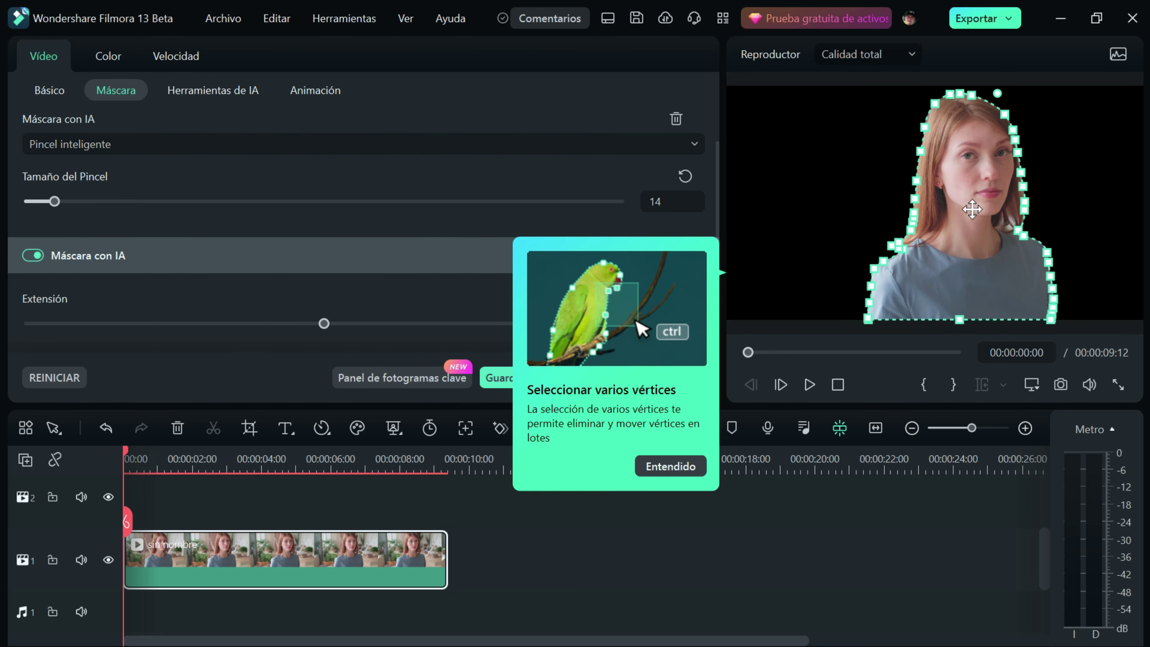
Move the masked portrait clip up to video track 2 and dismiss the feature tips.
left_click(671, 466)
left_click_drag(256, 571, 249, 514)
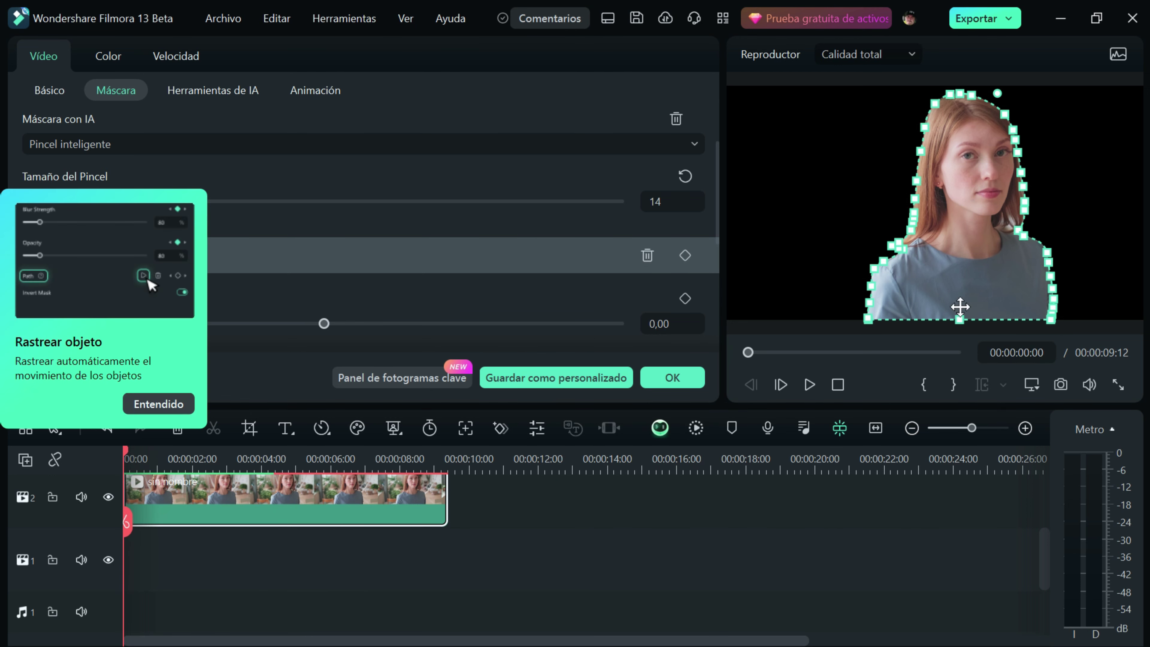
left_click(162, 403)
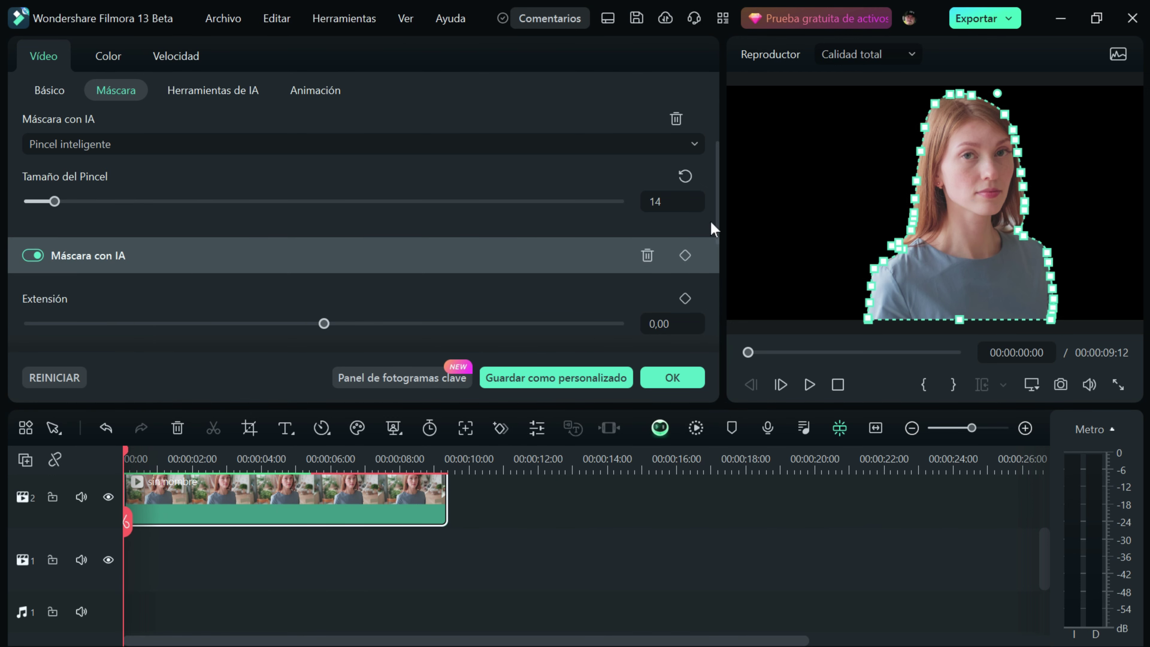
Set the AI mask's blur intensity to 1,00 and accept the mask settings.
left_click_drag(715, 229, 727, 254)
left_click_drag(31, 295, 34, 297)
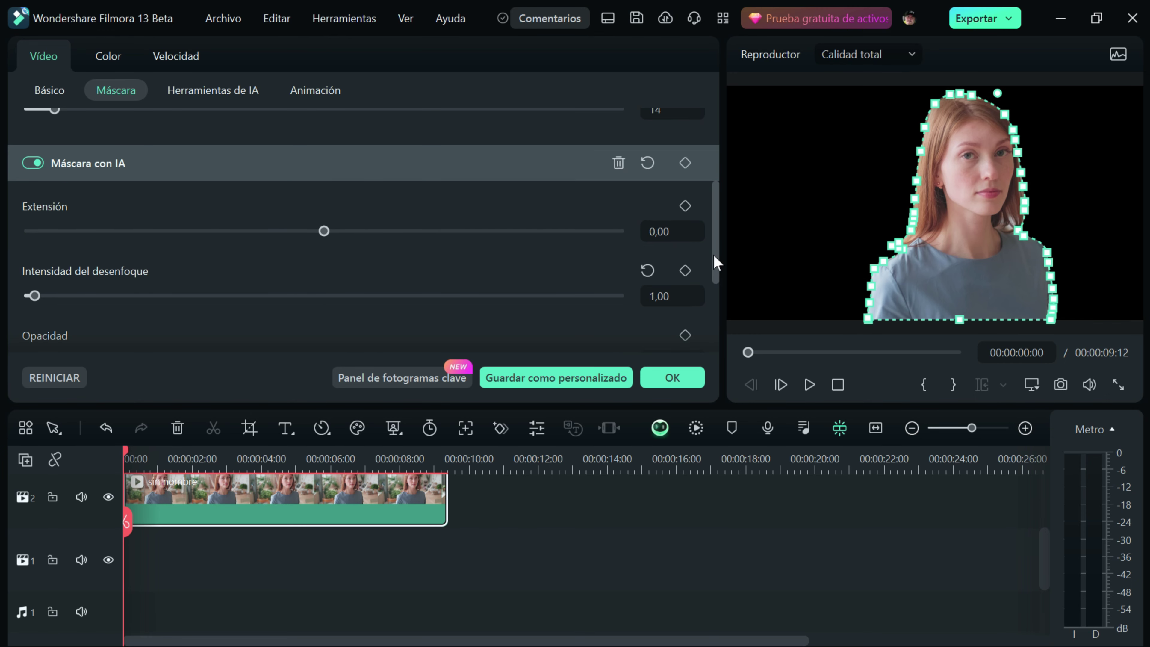
left_click_drag(714, 256, 719, 178)
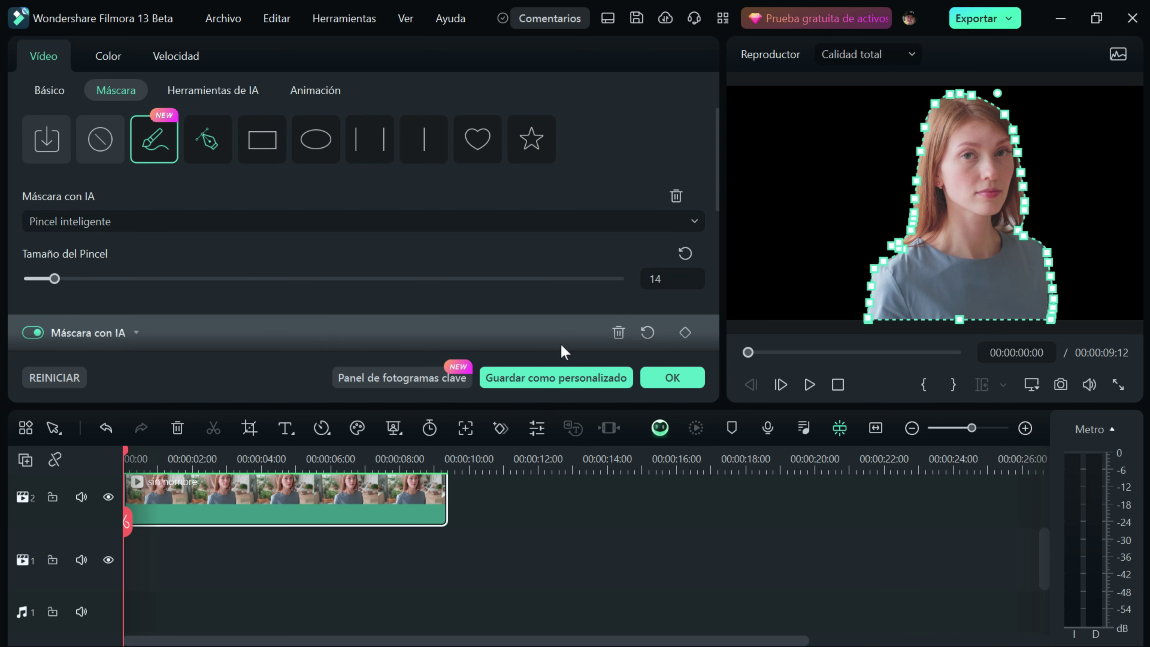
left_click(675, 381)
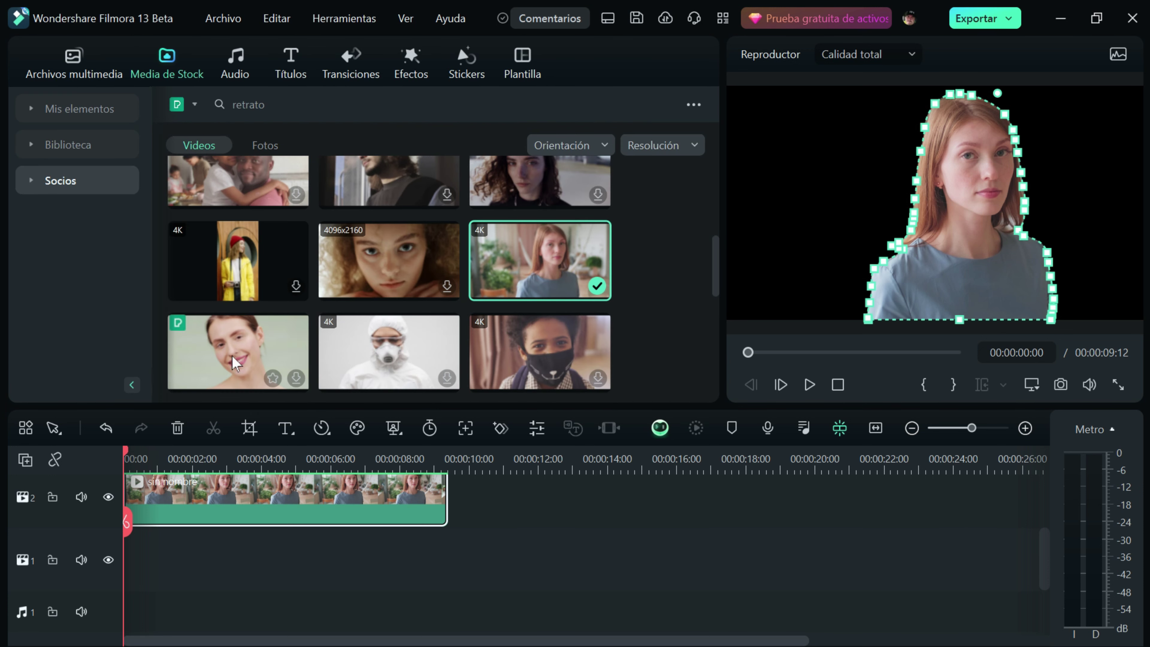
Place the abstract promotional background from the library's trending media on video track 1, beneath the masked portrait clip.
left_click(31, 144)
left_click_drag(390, 200, 287, 571)
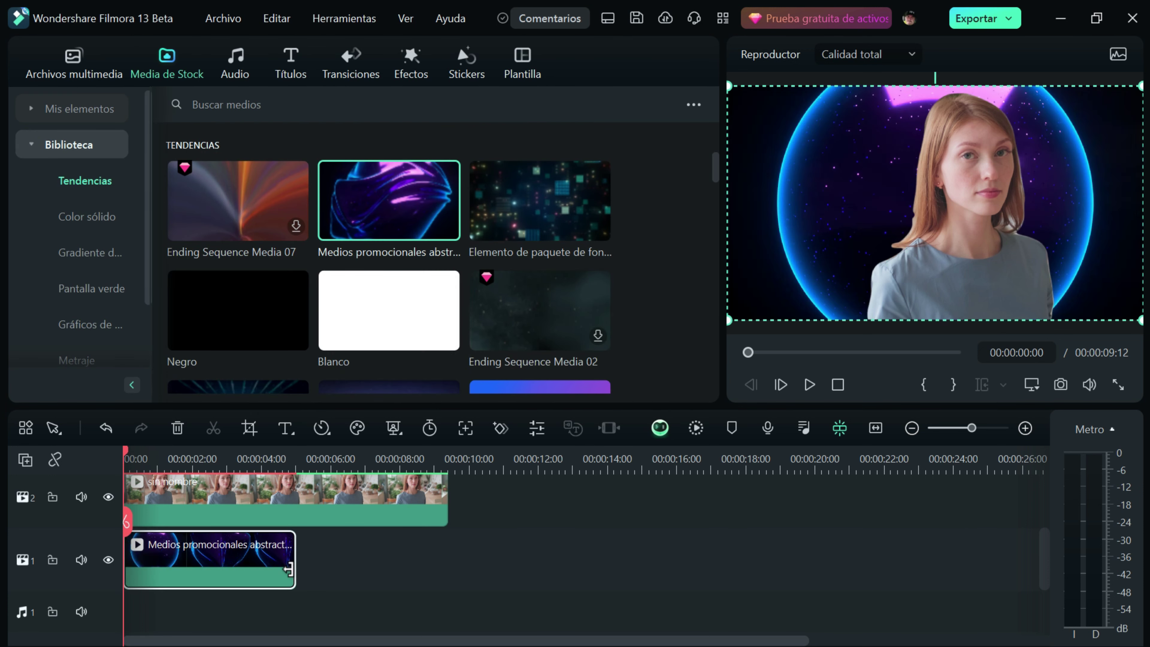
left_click(321, 431)
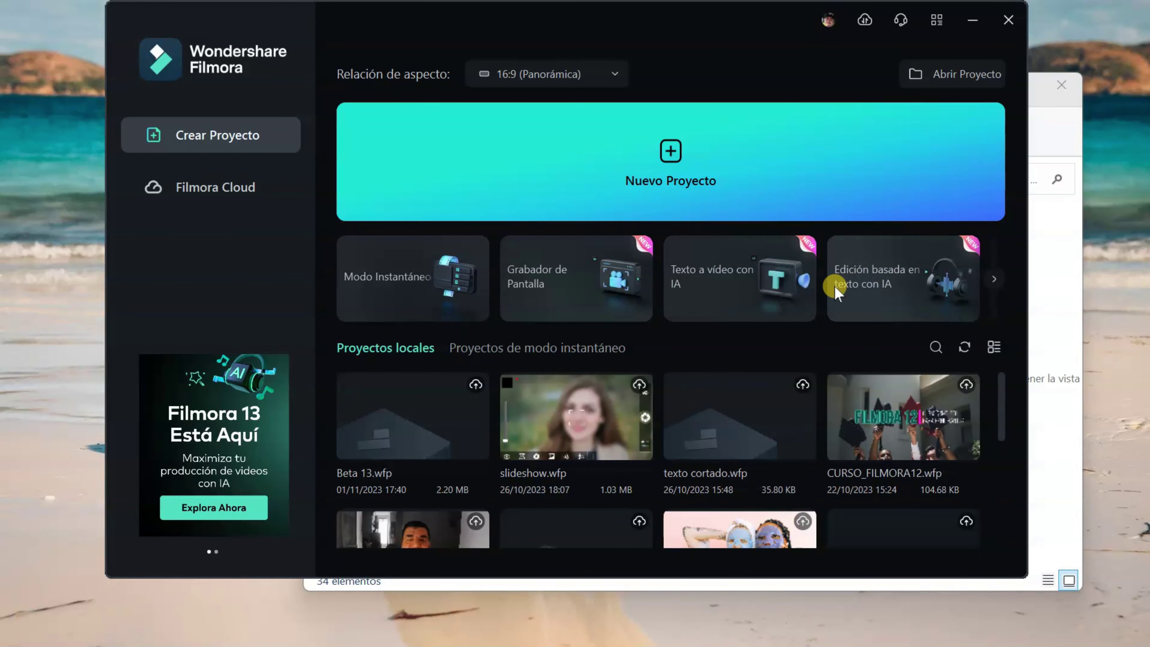
Look through the creation tools offered in the start window, up to the avatar presentation.
left_click(996, 280)
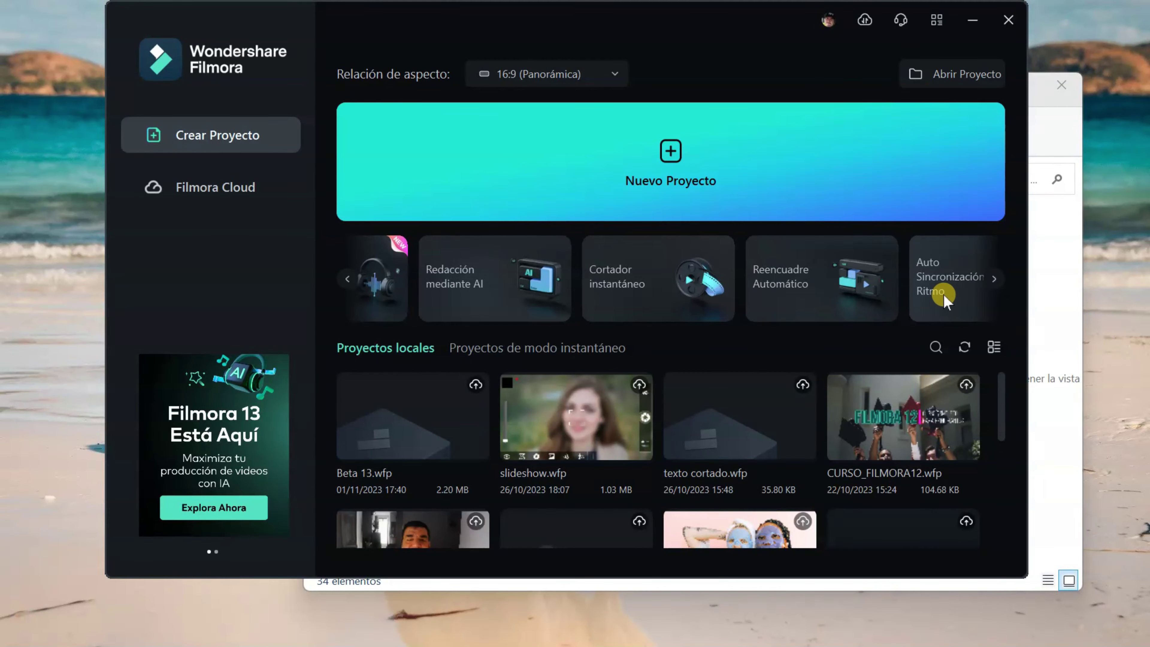
left_click(994, 279)
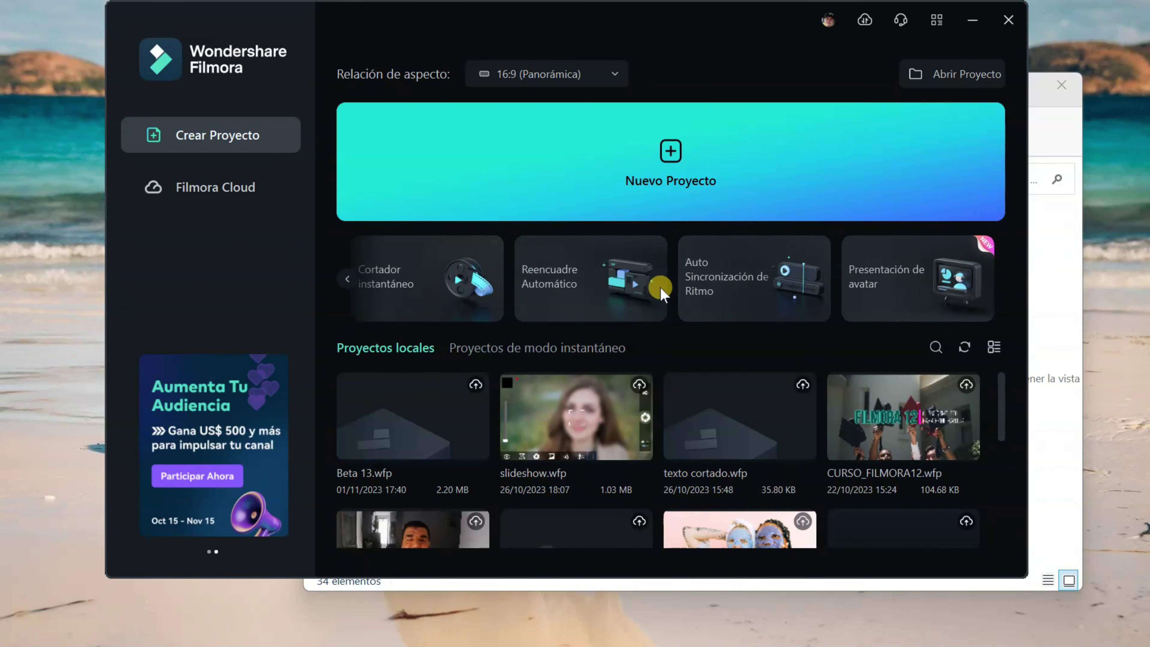